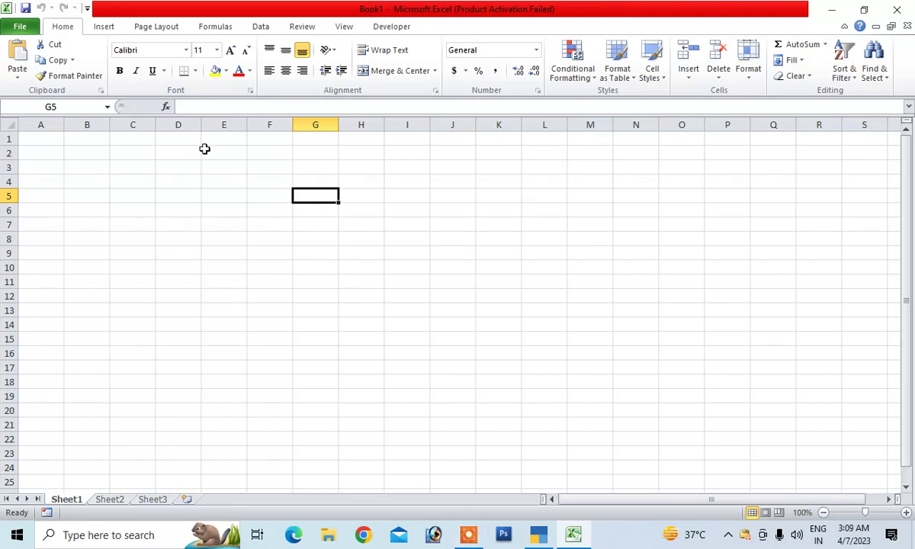
# - Turn off the sheet's gridlines so Sheet1 shows as a plain white page
pyautogui.click(344, 28)
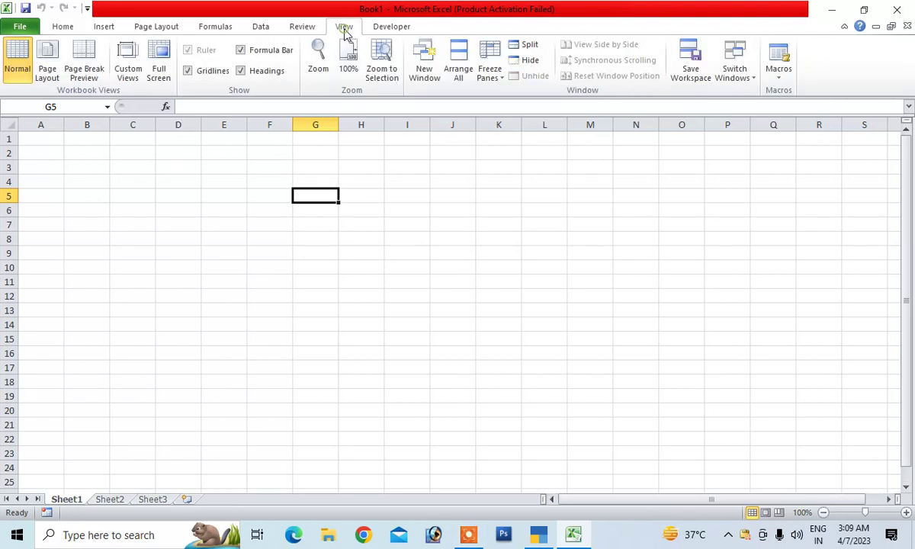
pyautogui.click(187, 70)
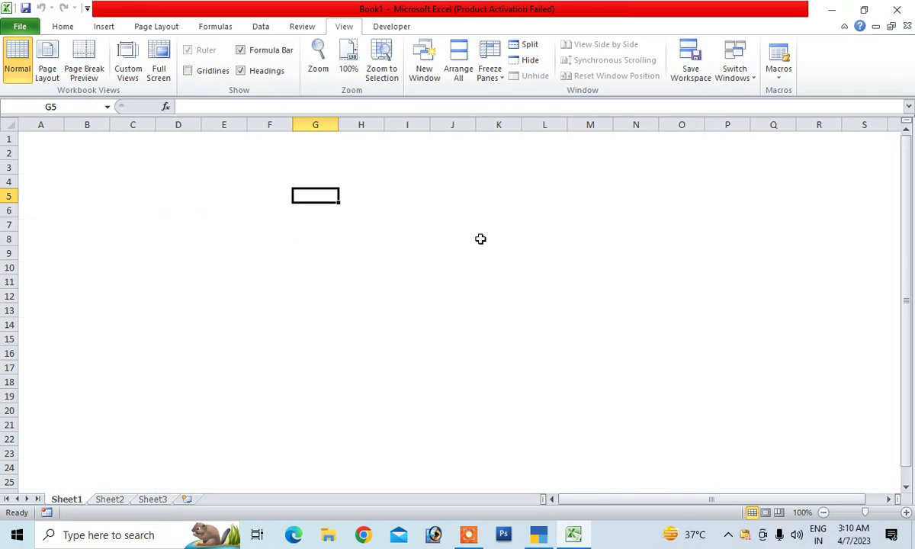
pyautogui.click(62, 28)
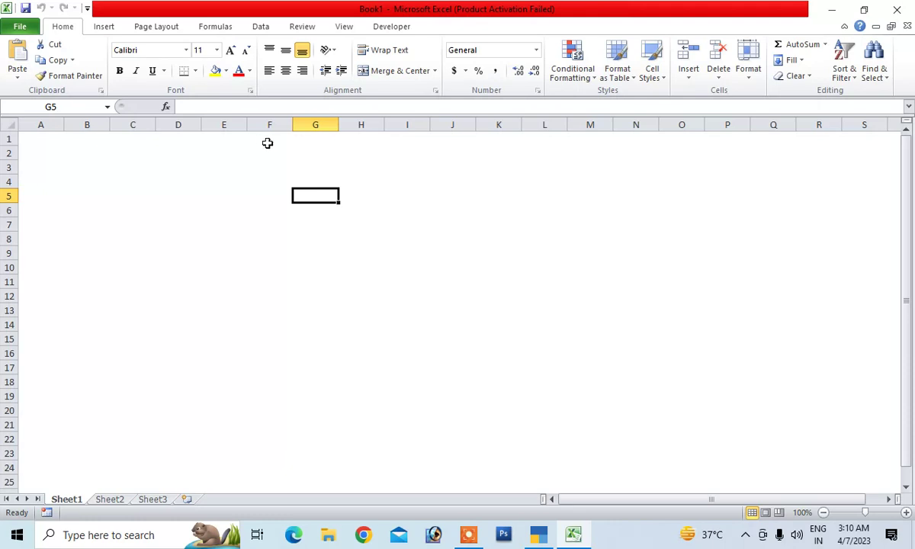
# - Click across row 1 from cell E1 to J1
pyautogui.click(218, 141)
pyautogui.click(275, 140)
pyautogui.click(320, 140)
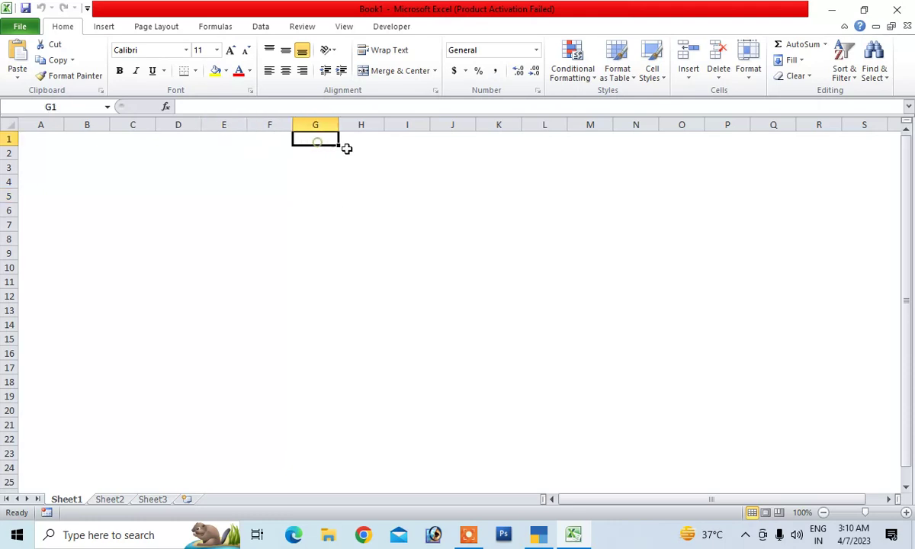
pyautogui.click(359, 140)
pyautogui.click(404, 143)
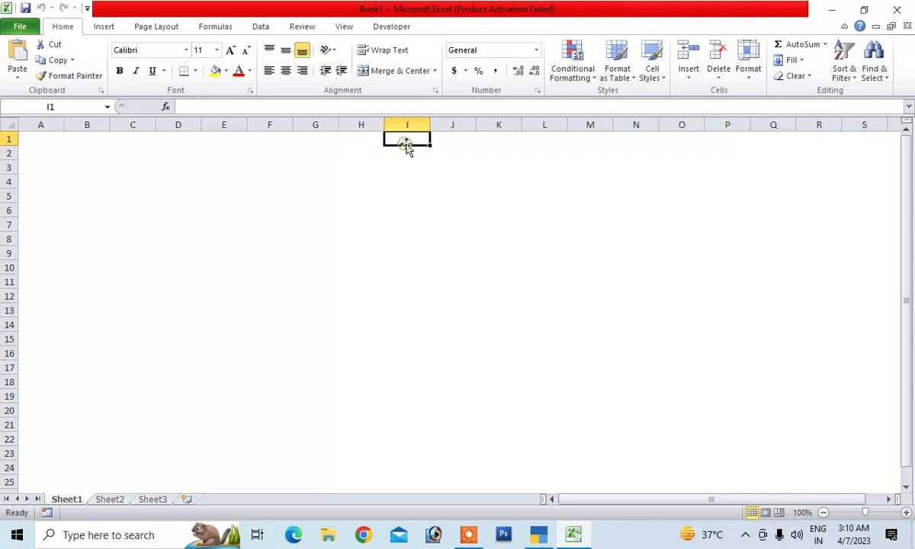
pyautogui.click(446, 139)
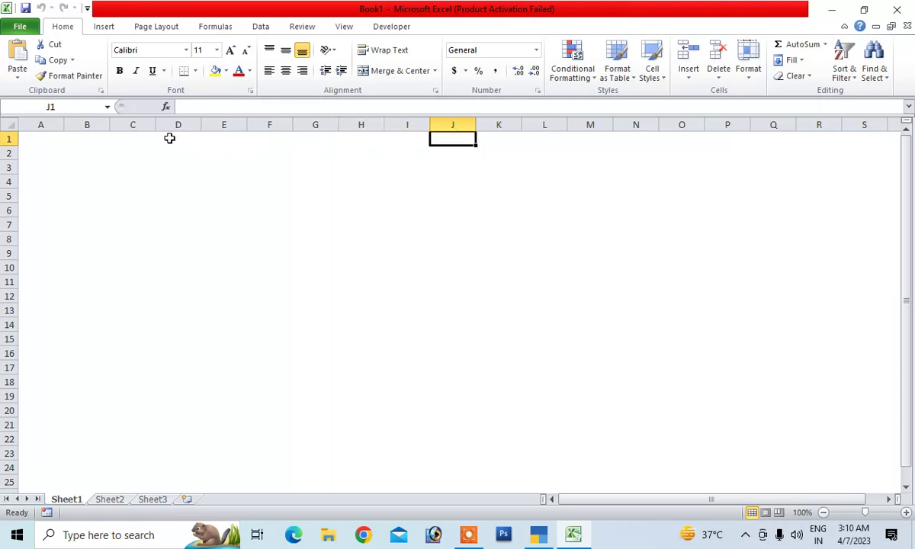
# - Try selecting the invoice block from D2, then jump back to the top of the sheet
pyautogui.moveTo(180, 139)
pyautogui.mouseDown()
pyautogui.moveTo(448, 221)
pyautogui.moveTo(449, 347)
pyautogui.mouseUp()
pyautogui.moveTo(175, 154)
pyautogui.mouseDown()
pyautogui.moveTo(311, 234)
pyautogui.moveTo(435, 474)
pyautogui.mouseUp()
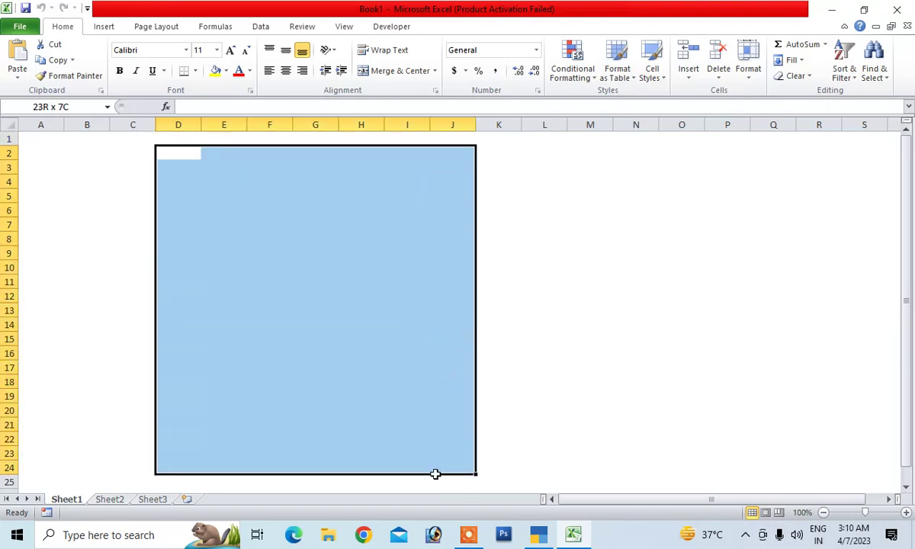
pyautogui.moveTo(434, 474); pyautogui.dragTo(431, 479)
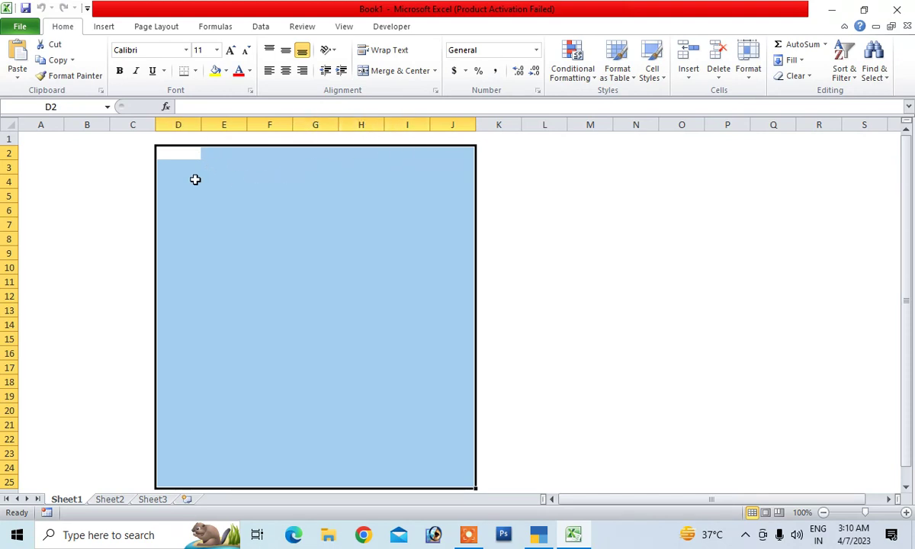
pyautogui.keyDown('shift'); pyautogui.click(400, 470); pyautogui.keyUp('shift')
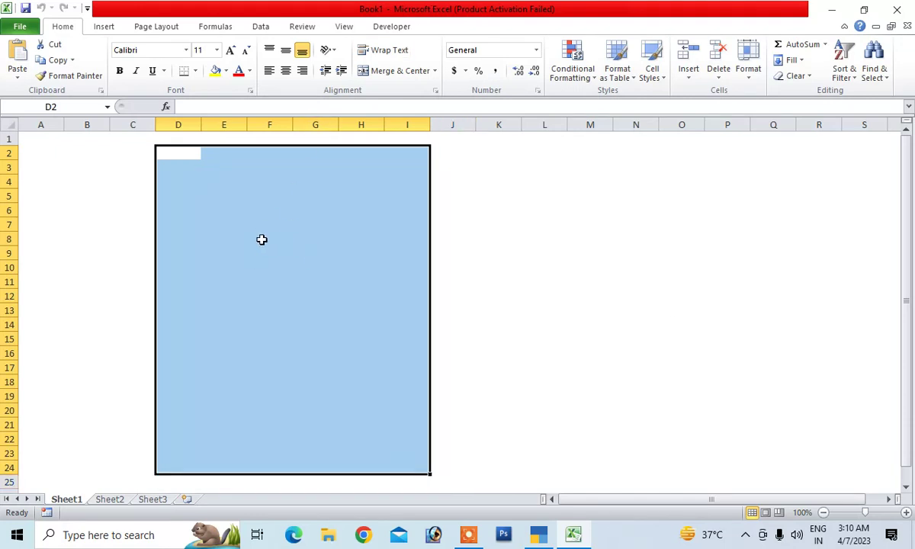
pyautogui.hotkey('ctrl', 'Down')
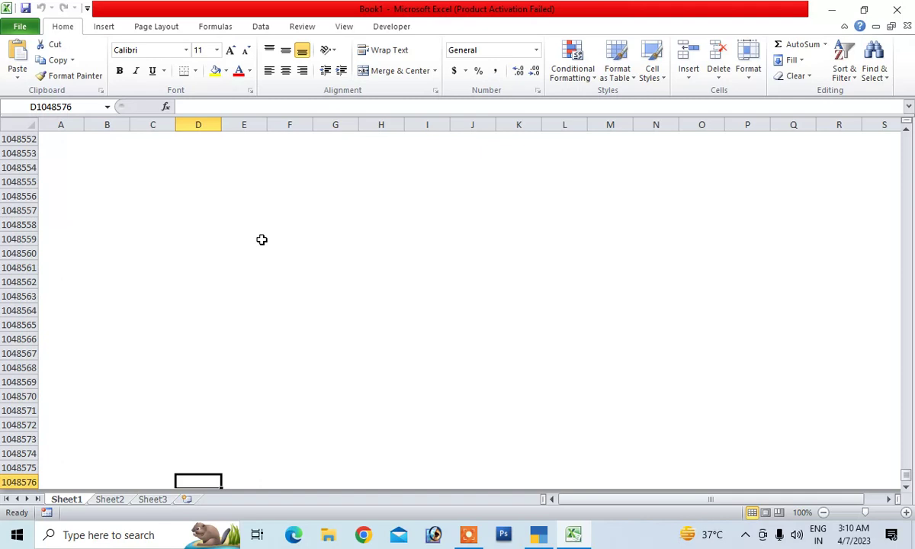
pyautogui.hotkey('ctrl', 'Up')
pyautogui.hotkey('ctrl', 'Left')
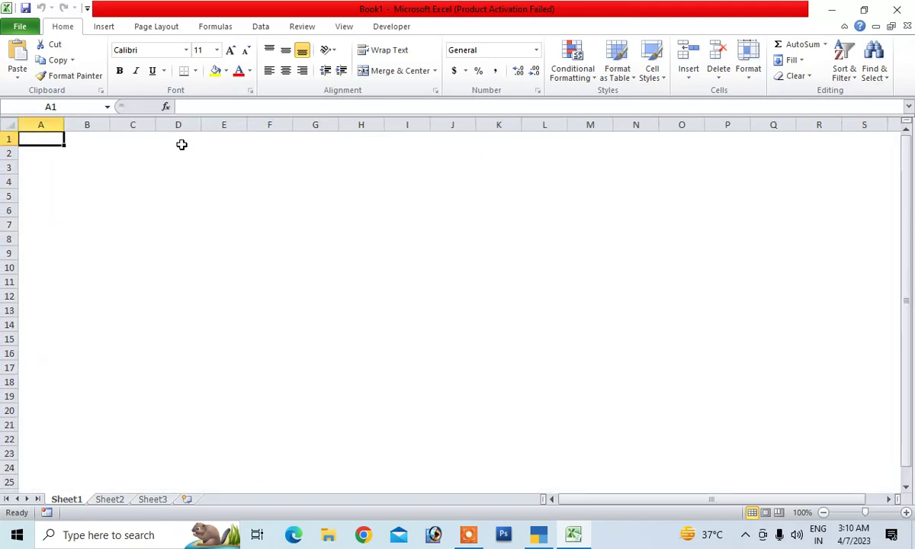
# - Select D2:I25 and give it Outside Borders
pyautogui.moveTo(186, 156)
pyautogui.mouseDown()
pyautogui.moveTo(414, 411)
pyautogui.moveTo(398, 486)
pyautogui.mouseUp()
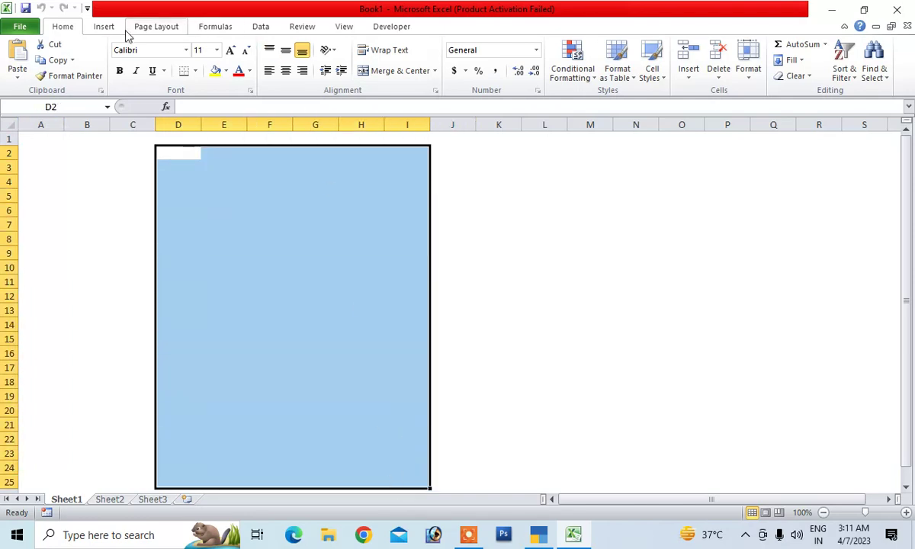
pyautogui.click(196, 71)
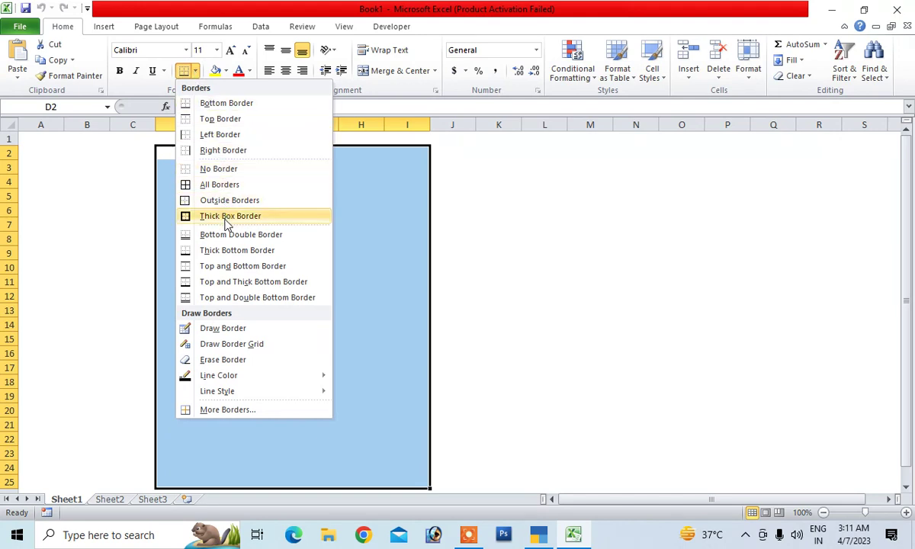
pyautogui.click(225, 199)
pyautogui.click(495, 238)
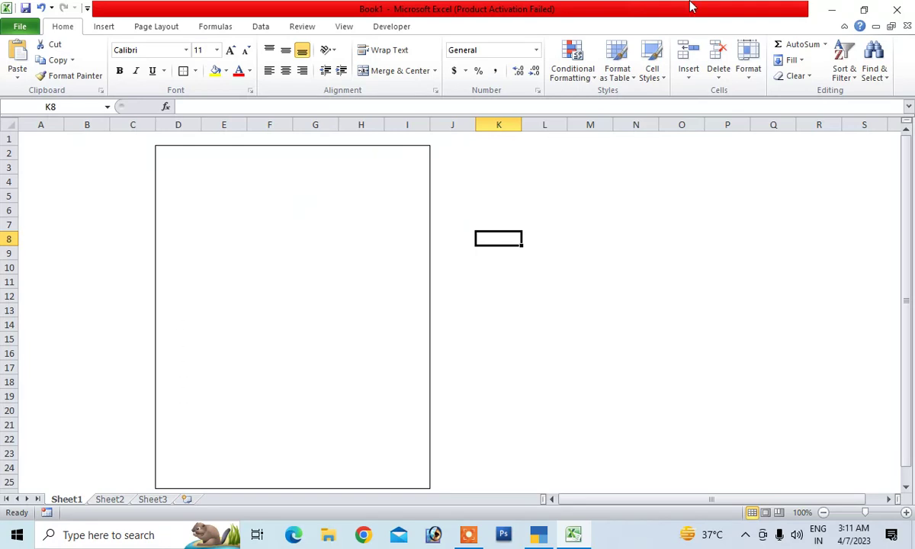
# - With Draw Border, draw lines under rows 4, 5, 6 and 7 across columns D–I
pyautogui.click(194, 71)
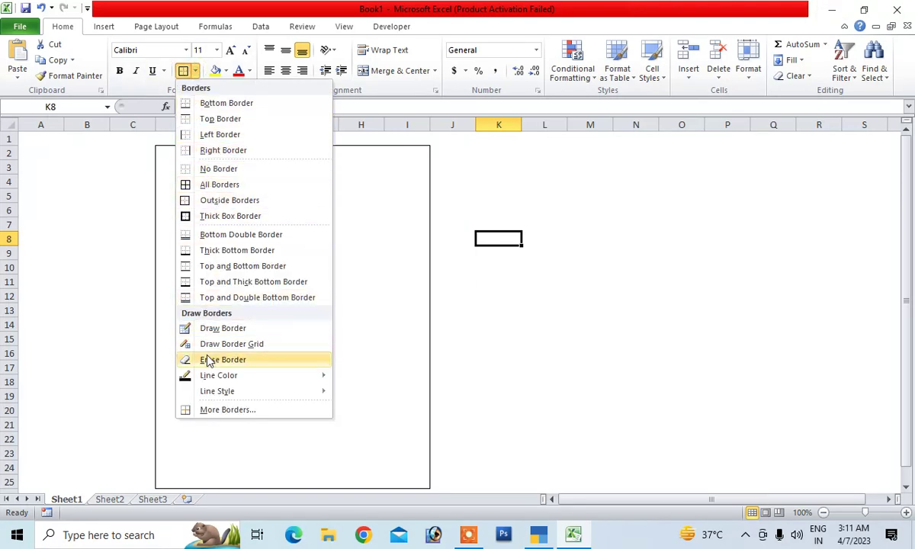
pyautogui.click(219, 330)
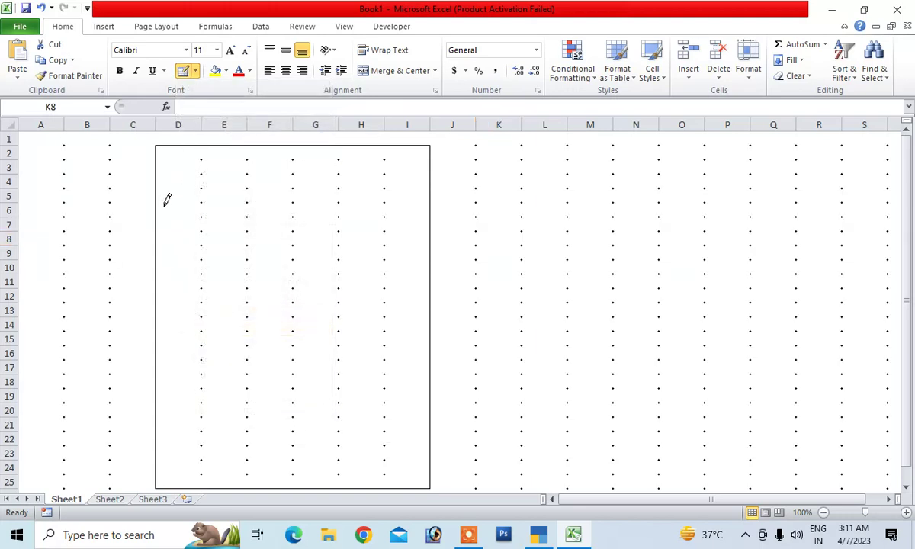
pyautogui.moveTo(162, 181); pyautogui.dragTo(424, 178)
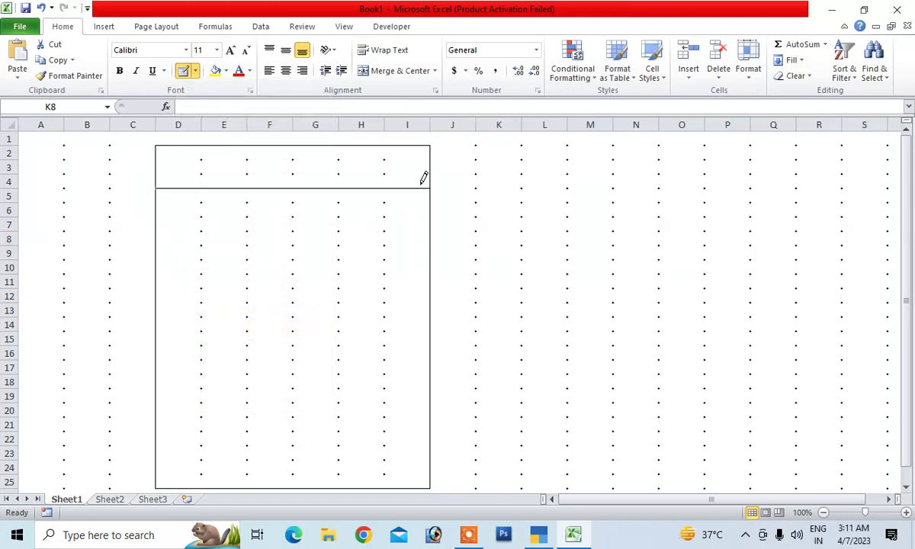
pyautogui.moveTo(162, 196); pyautogui.dragTo(403, 186)
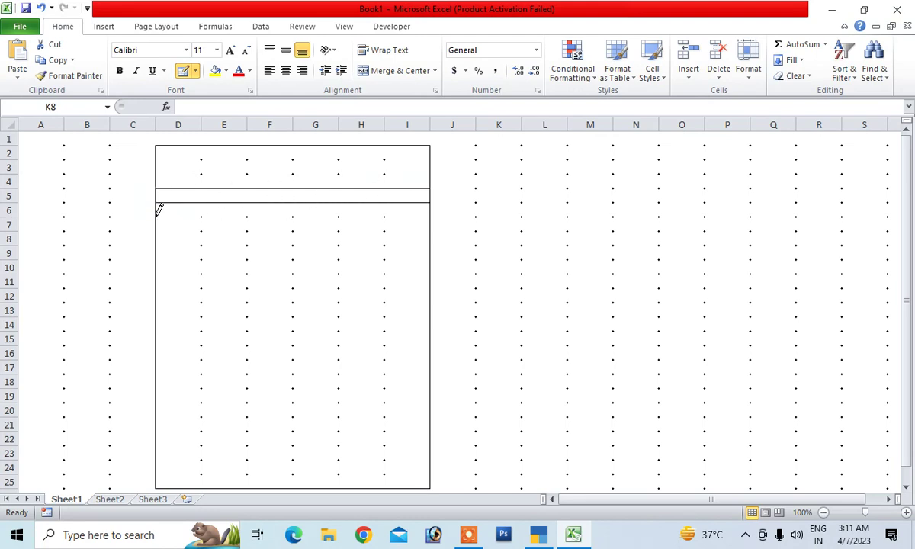
pyautogui.moveTo(159, 211); pyautogui.dragTo(409, 205)
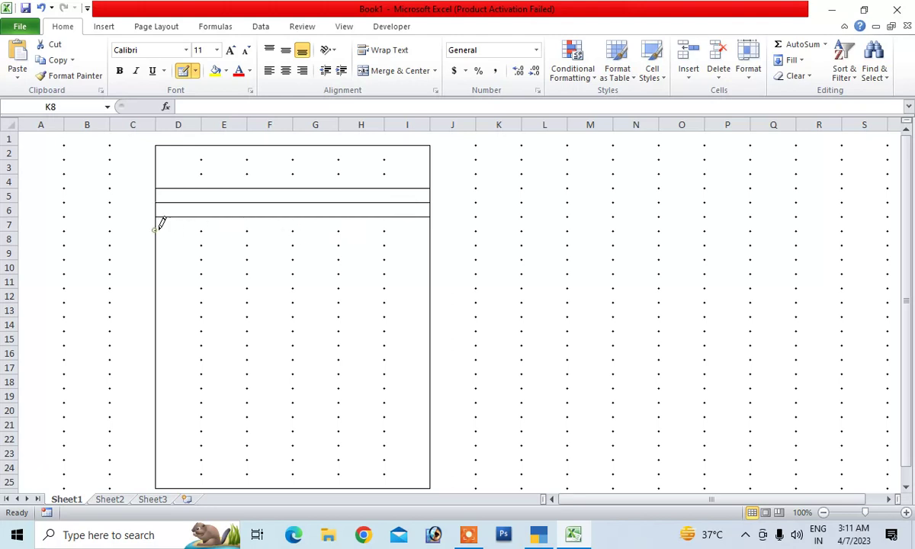
pyautogui.moveTo(156, 229); pyautogui.dragTo(397, 217)
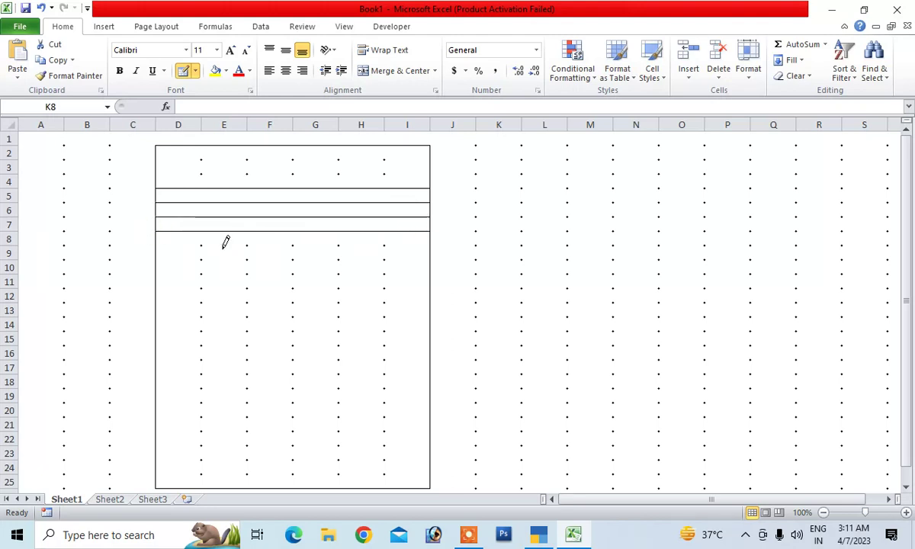
# - Draw column dividers at E–I down to row 18, a line under row 18, and box I19
pyautogui.moveTo(202, 217); pyautogui.dragTo(202, 373)
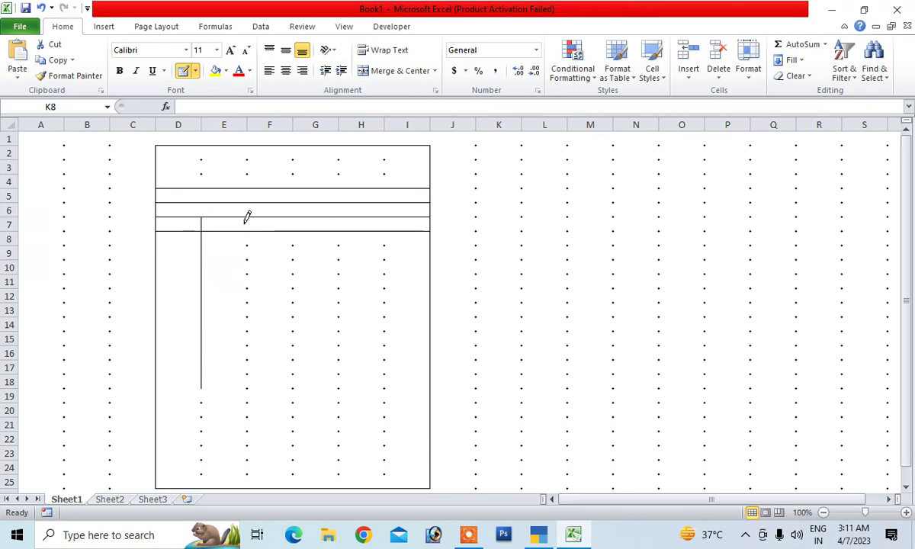
pyautogui.moveTo(246, 218); pyautogui.dragTo(246, 388)
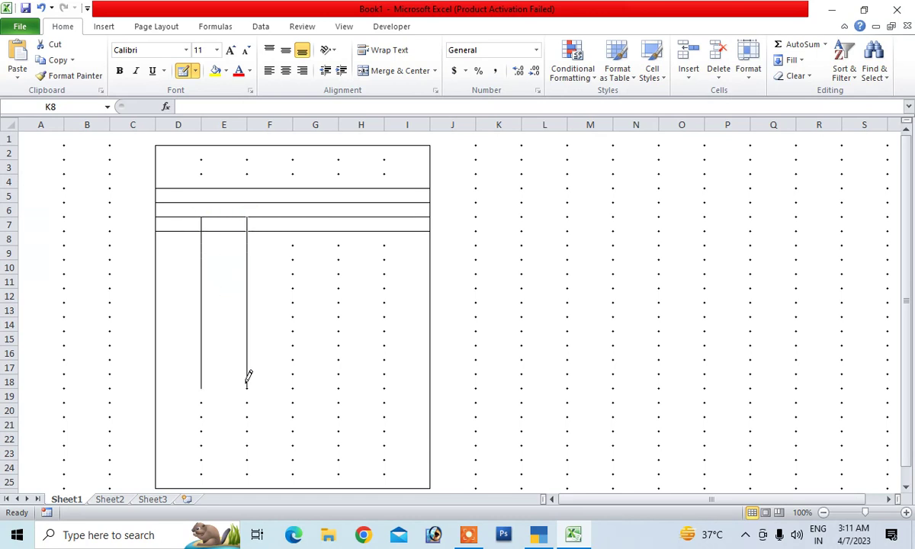
pyautogui.moveTo(293, 217); pyautogui.dragTo(293, 385)
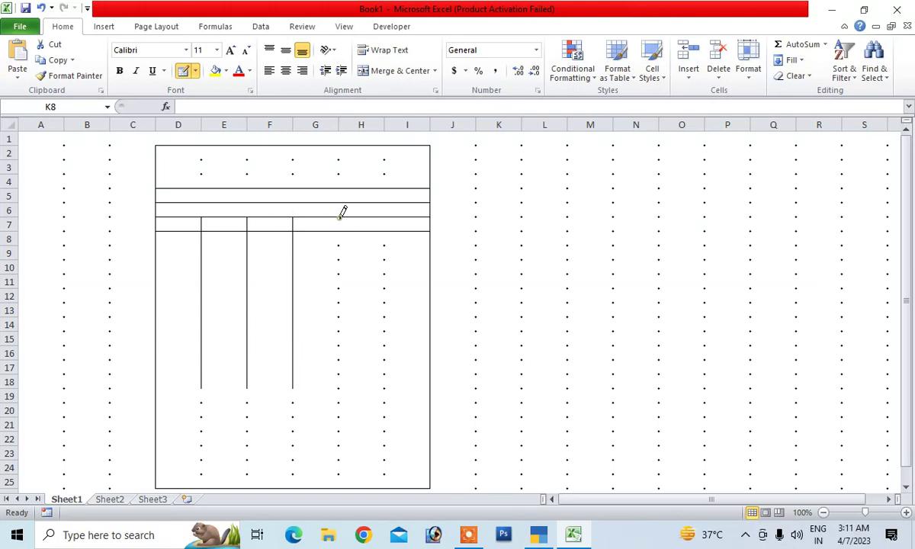
pyautogui.moveTo(339, 217); pyautogui.dragTo(339, 371)
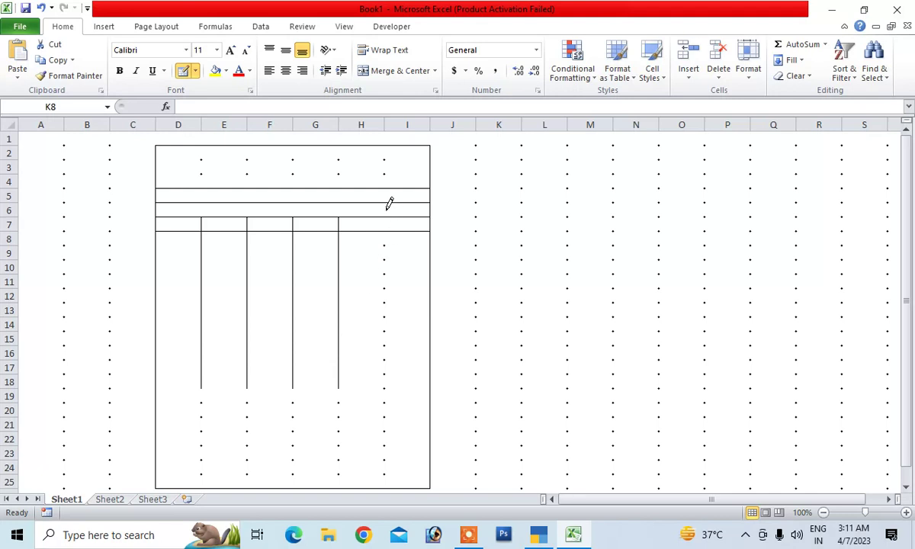
pyautogui.moveTo(383, 217); pyautogui.dragTo(383, 385)
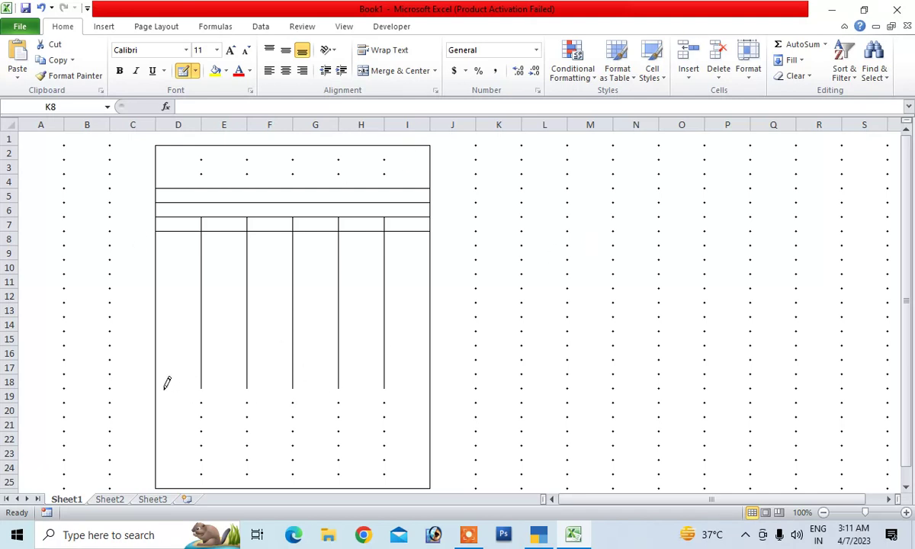
pyautogui.moveTo(158, 387); pyautogui.dragTo(408, 384)
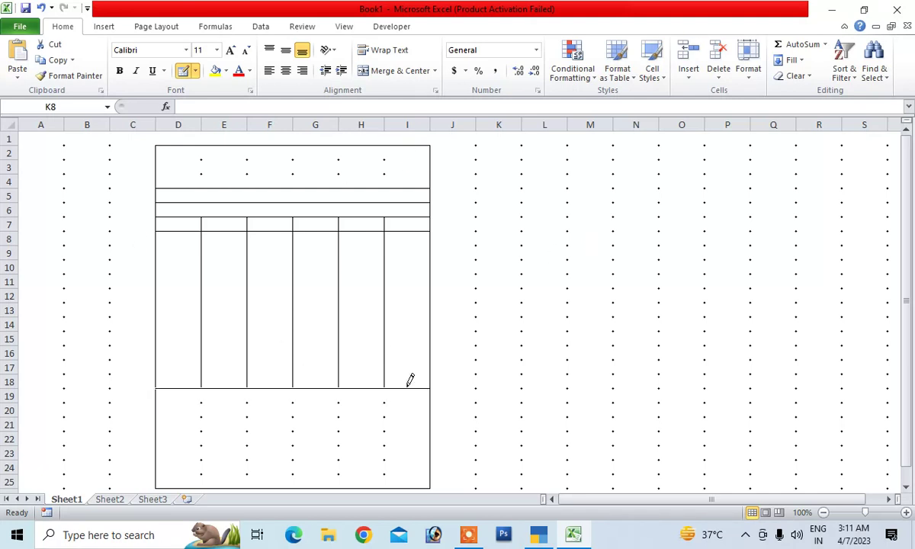
pyautogui.moveTo(384, 388)
pyautogui.mouseDown()
pyautogui.moveTo(415, 400)
pyautogui.moveTo(419, 412)
pyautogui.mouseUp()
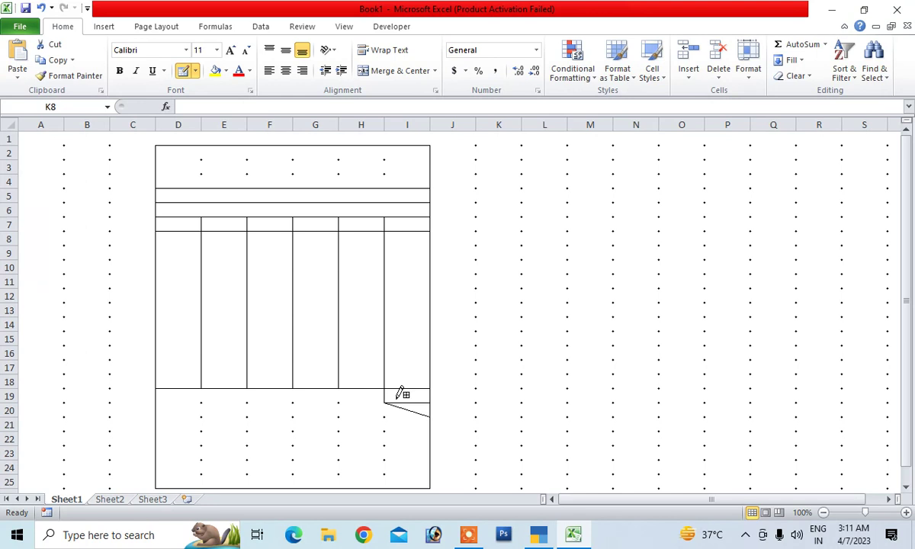
# - Box cells I20 to I22, undoing stray diagonal lines, then leave draw-border mode
pyautogui.hotkey('ctrl', 'z')
pyautogui.moveTo(384, 403)
pyautogui.mouseDown()
pyautogui.moveTo(409, 410)
pyautogui.moveTo(405, 425)
pyautogui.moveTo(428, 444)
pyautogui.mouseUp()
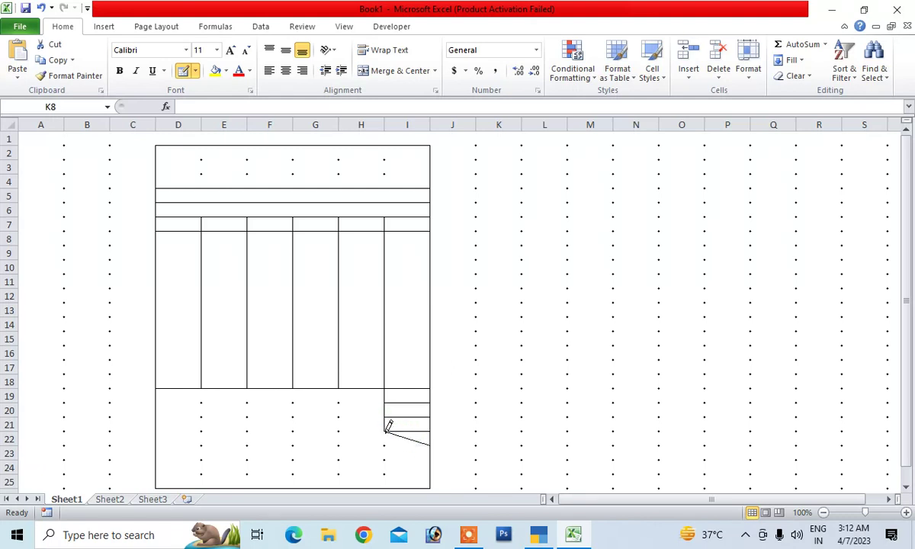
pyautogui.hotkey('ctrl', 'z')
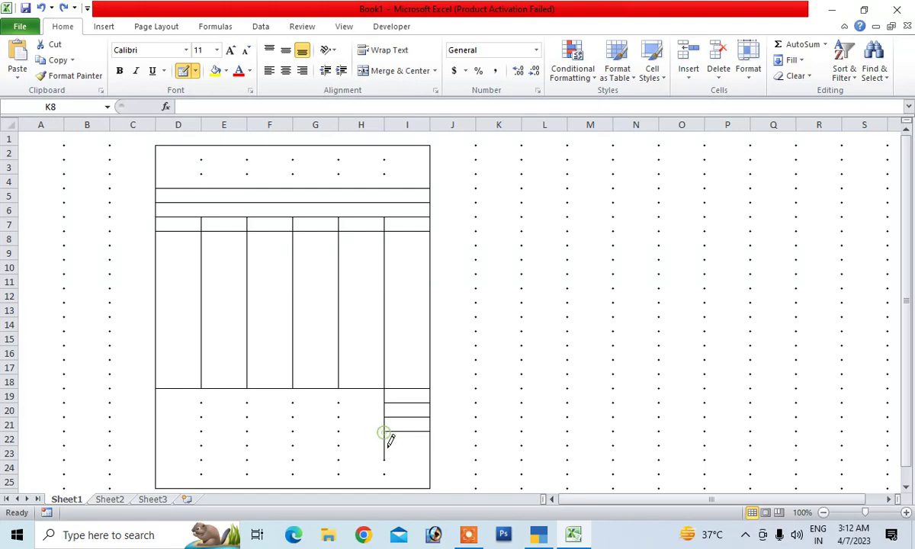
pyautogui.moveTo(383, 432); pyautogui.dragTo(411, 436)
pyautogui.click(793, 246)
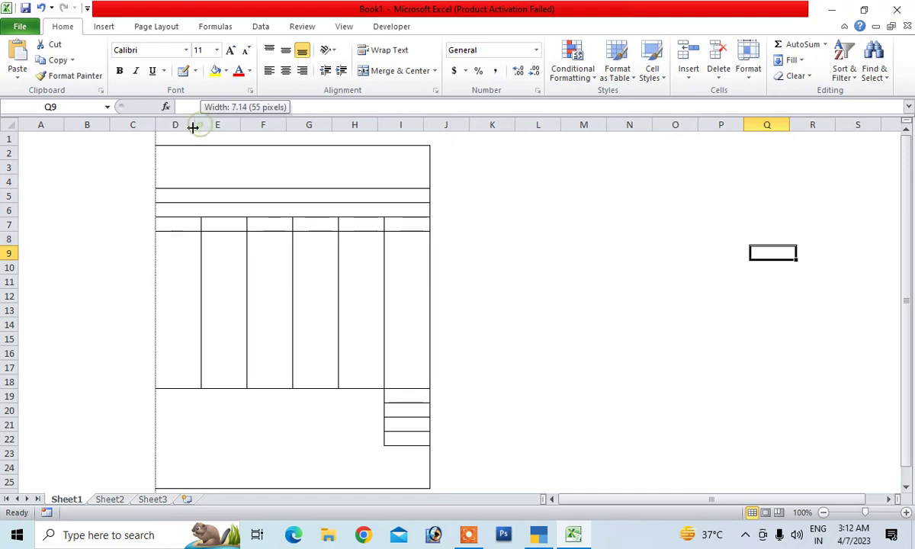
# - Narrow column F to 6.57 (51 pixels) and widen column I
pyautogui.moveTo(200, 124)
pyautogui.mouseDown()
pyautogui.moveTo(181, 124)
pyautogui.moveTo(302, 128)
pyautogui.mouseUp()
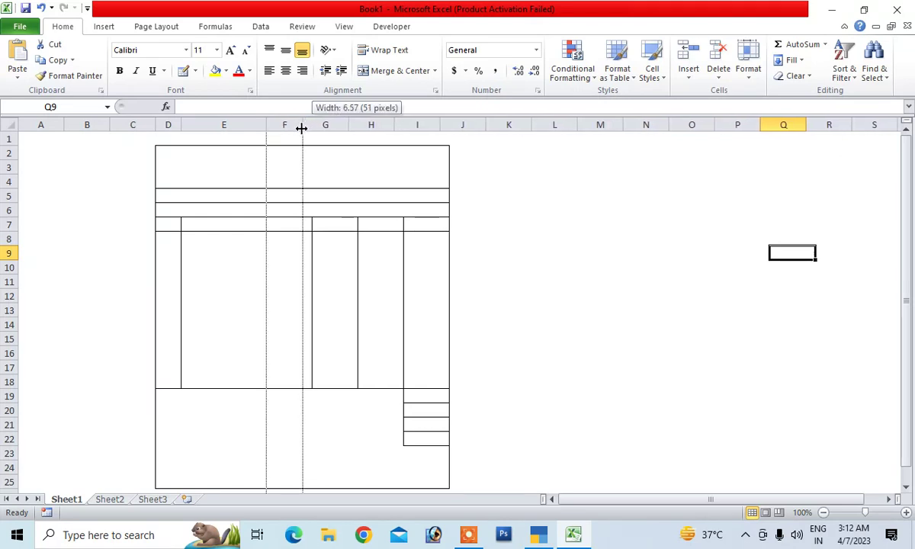
pyautogui.moveTo(302, 128); pyautogui.dragTo(446, 124)
pyautogui.click(518, 239)
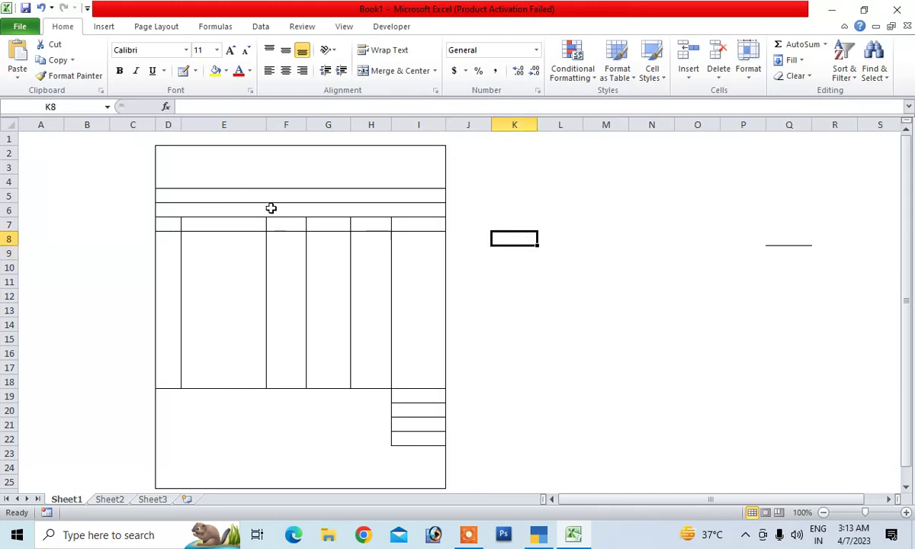
# - Merge and centre D2:I4, then type the title 'world computer'
pyautogui.moveTo(190, 156); pyautogui.dragTo(371, 168)
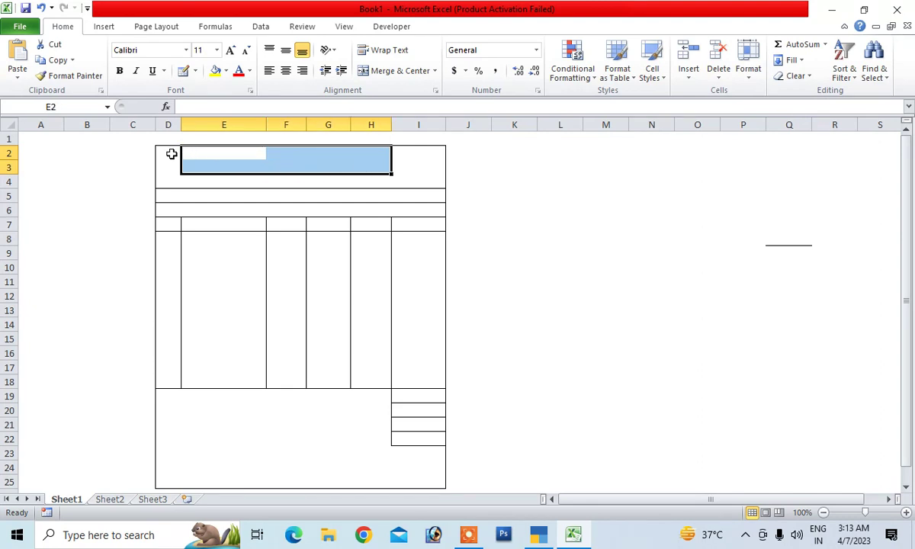
pyautogui.moveTo(171, 154); pyautogui.dragTo(407, 180)
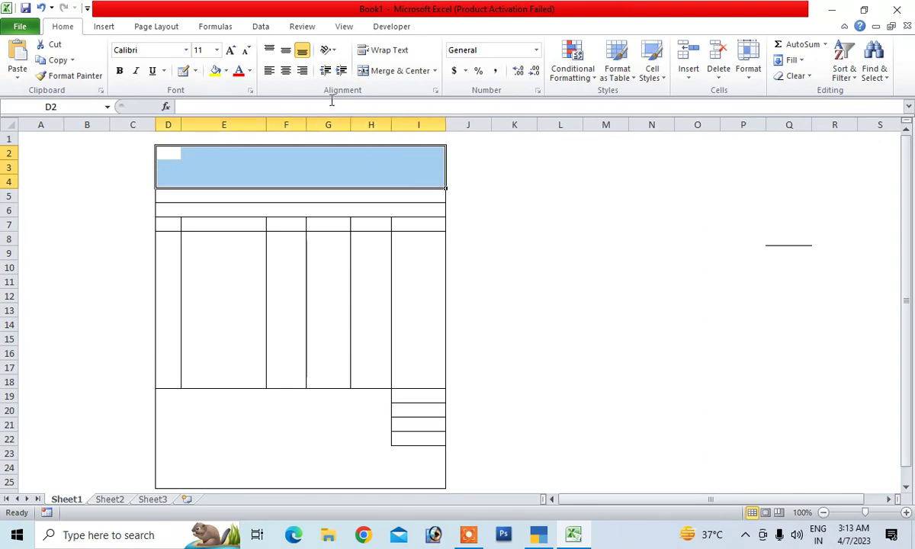
pyautogui.click(389, 71)
pyautogui.click(229, 280)
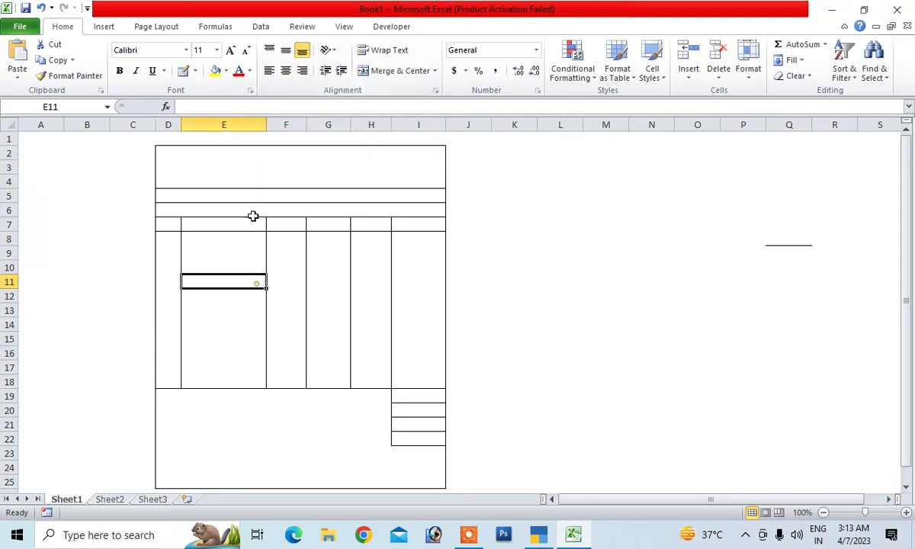
pyautogui.click(259, 171)
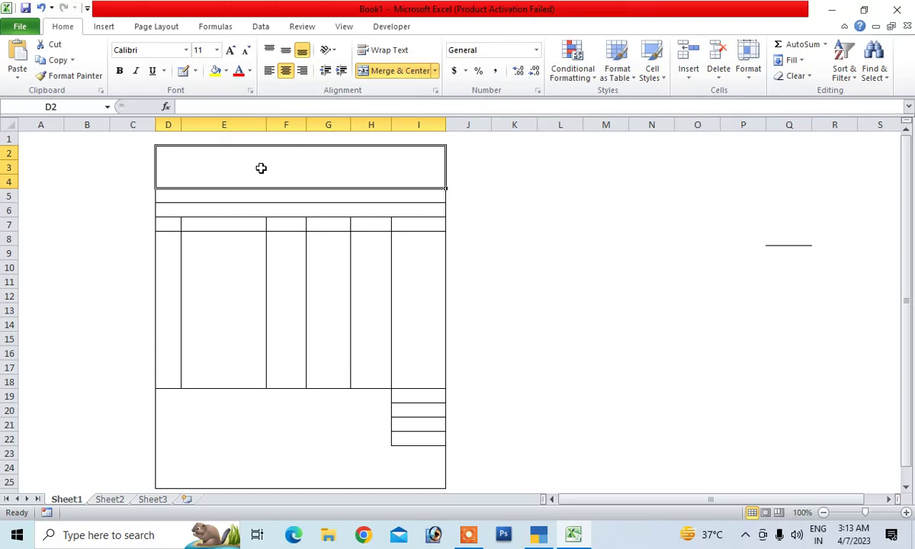
pyautogui.write('w')
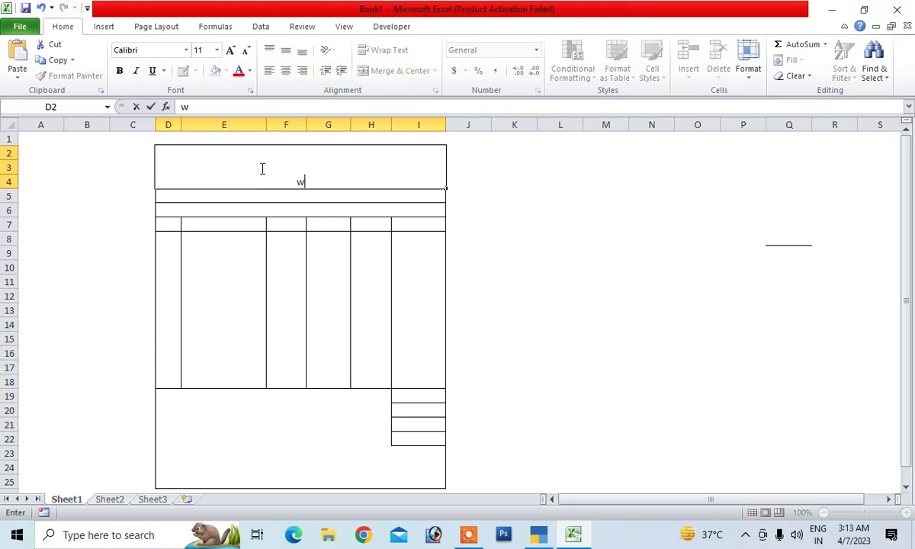
pyautogui.write('orld co')
pyautogui.write('mp')
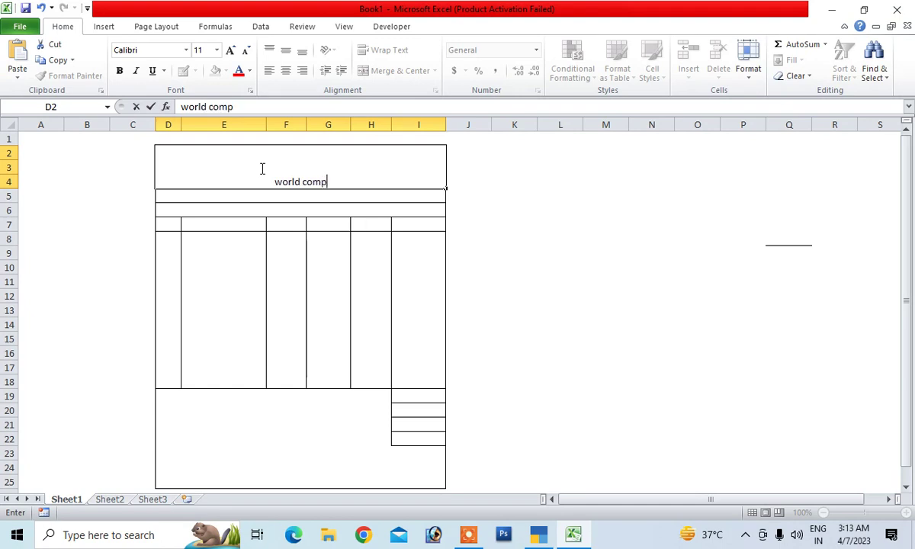
pyautogui.write('uter')
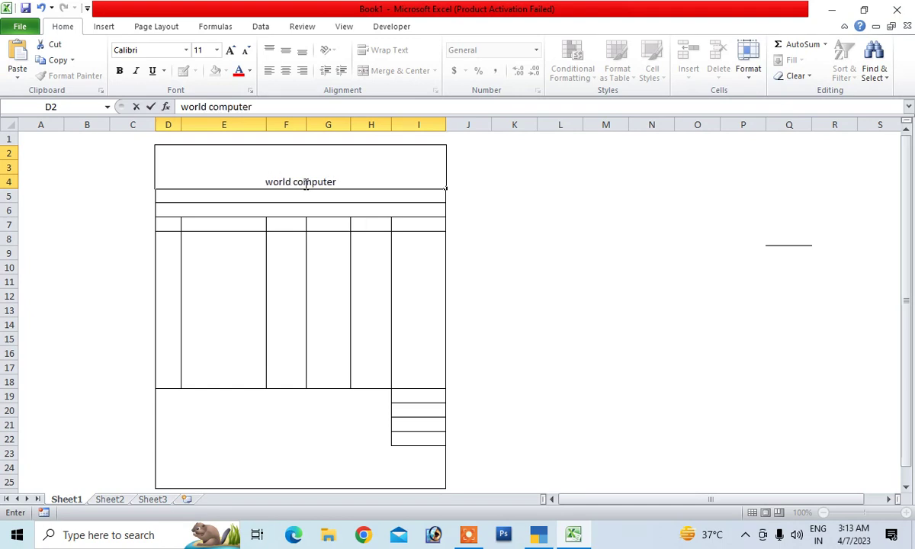
# - Enlarge the title font up to 48, then reduce it to 36 pt
pyautogui.click(329, 223)
pyautogui.click(307, 168)
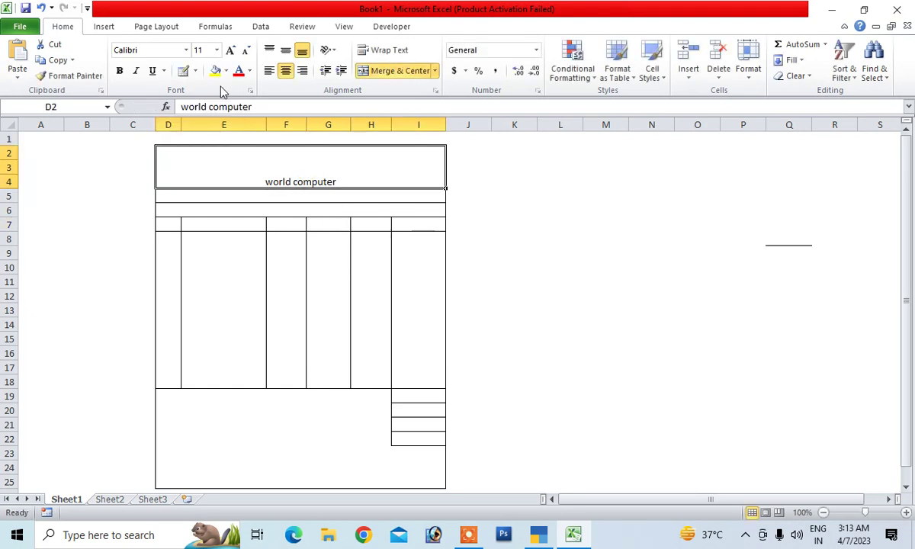
pyautogui.click(230, 49)
pyautogui.click(230, 50)
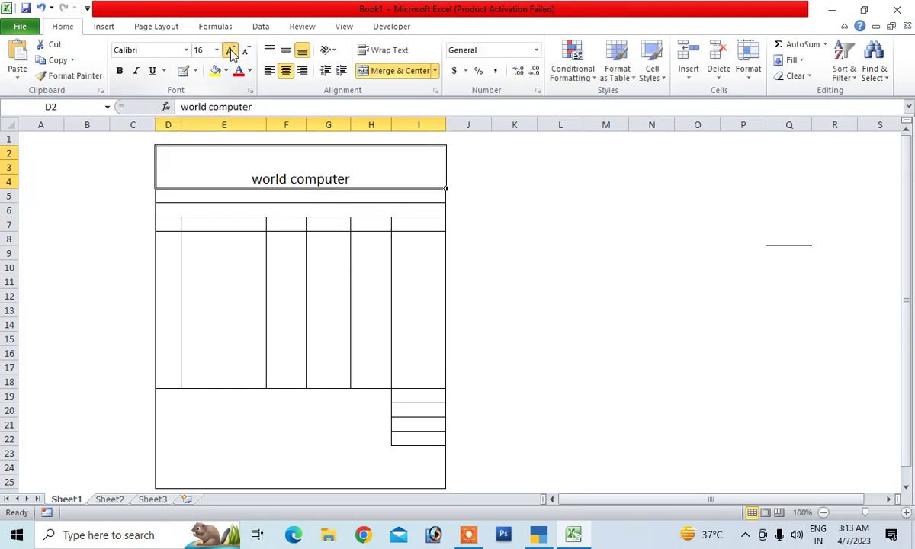
pyautogui.click(229, 50)
pyautogui.click(229, 50)
pyautogui.click(229, 50)
pyautogui.click(230, 50)
pyautogui.click(229, 50)
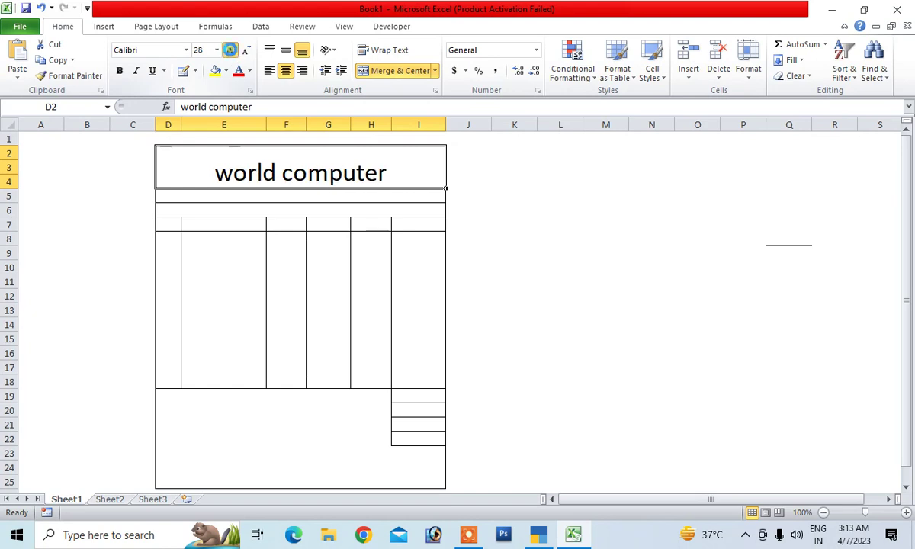
pyautogui.click(229, 49)
pyautogui.click(230, 50)
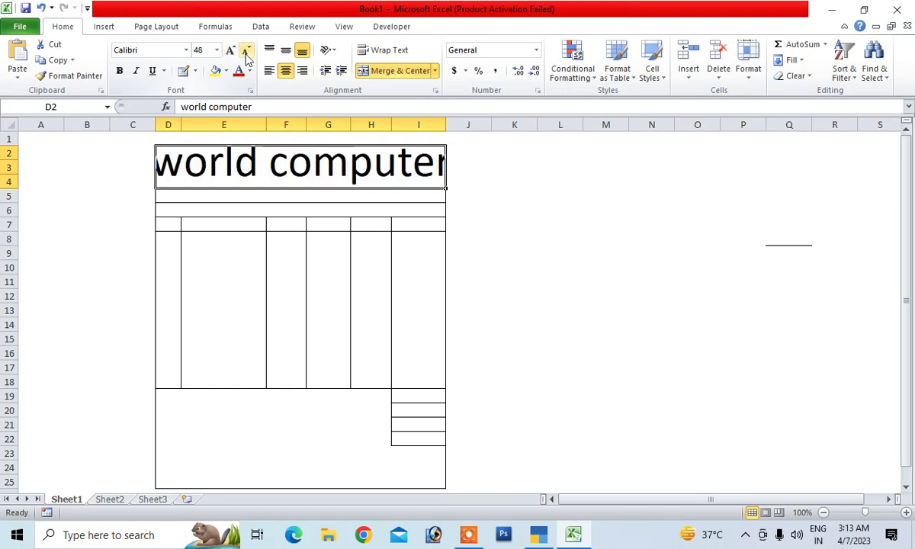
pyautogui.click(246, 50)
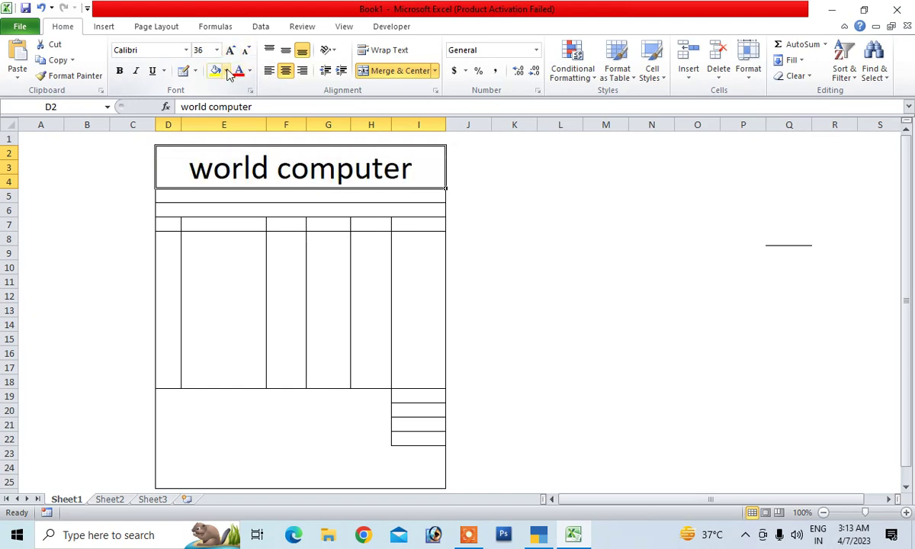
# - Give the title cell a tan fill and red font colour
pyautogui.click(226, 70)
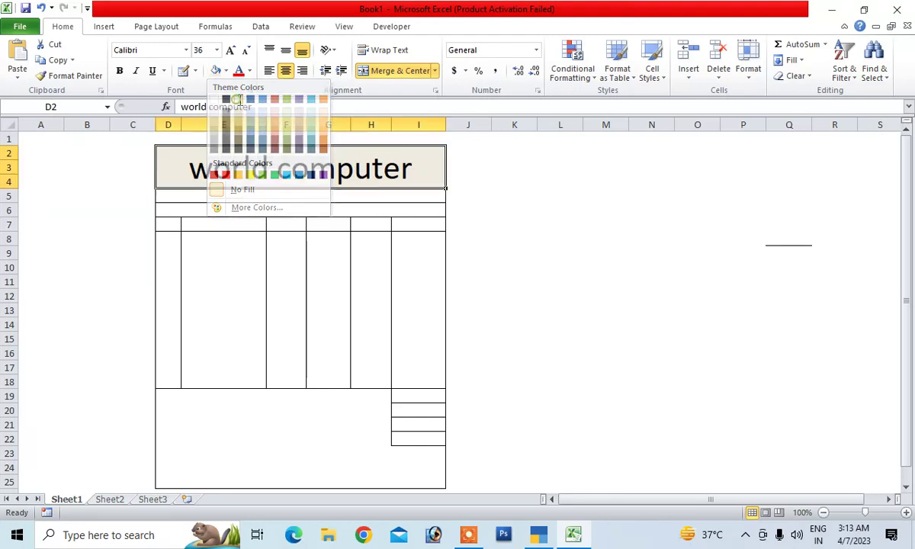
pyautogui.click(238, 100)
pyautogui.click(250, 70)
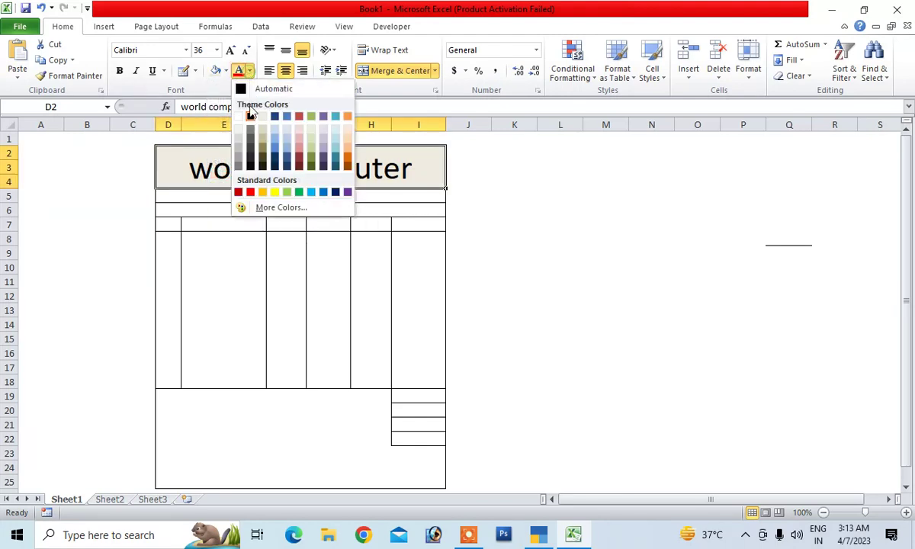
pyautogui.click(250, 191)
pyautogui.click(221, 299)
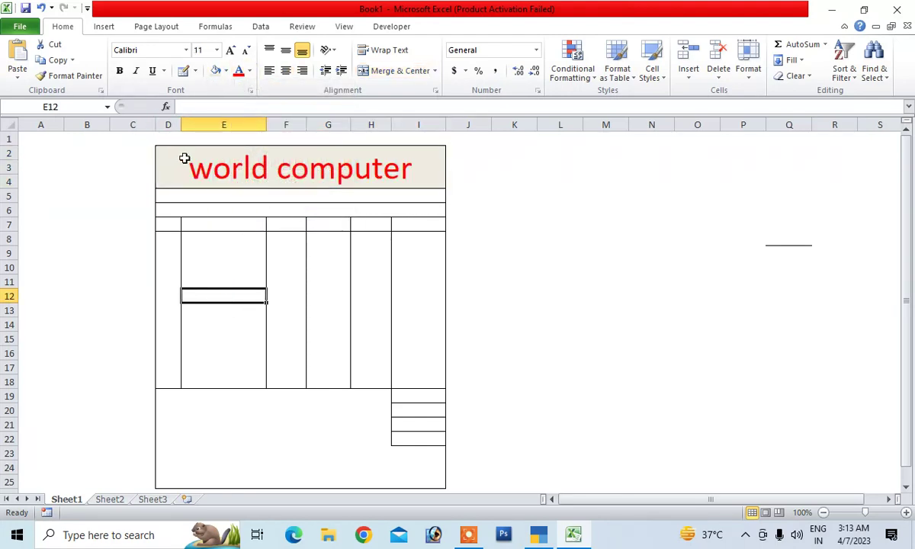
# - Merge and centre D5:I5 and enter the shop's address line
pyautogui.click(201, 198)
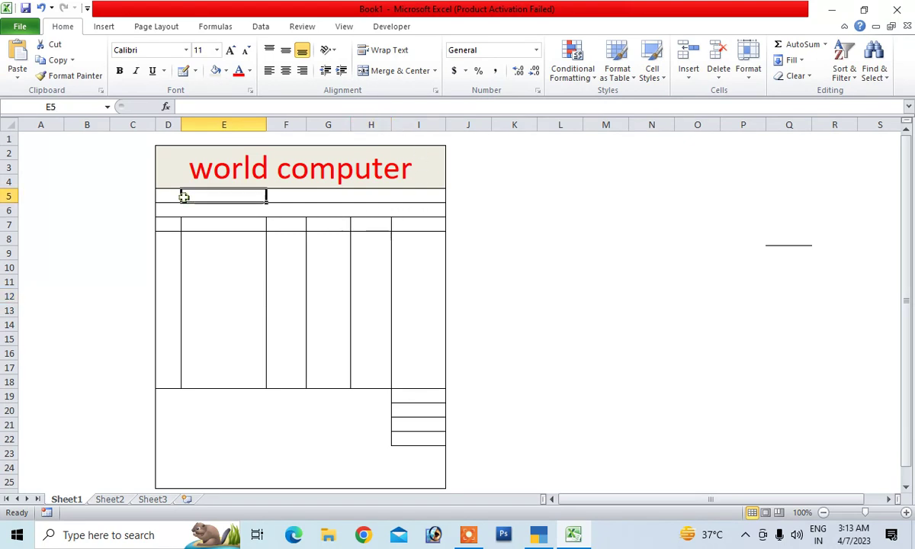
pyautogui.moveTo(170, 196); pyautogui.dragTo(397, 198)
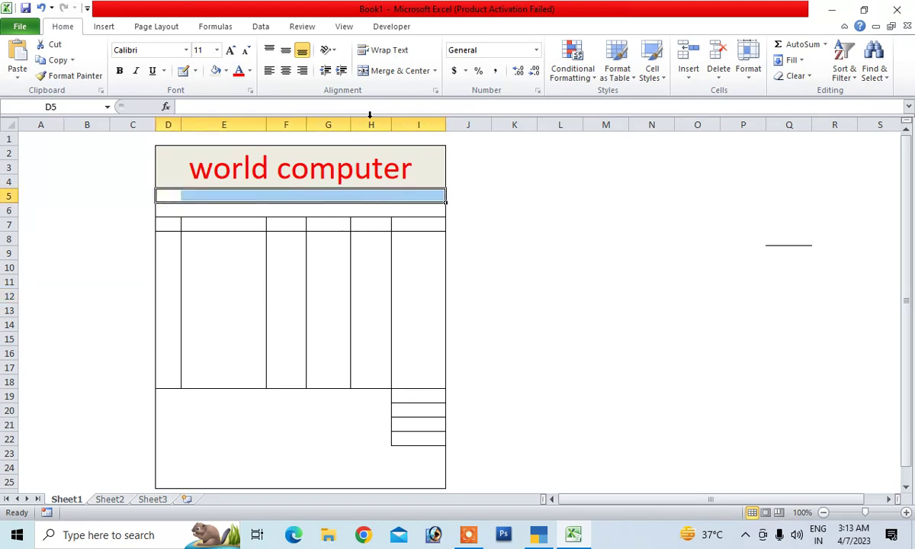
pyautogui.click(381, 70)
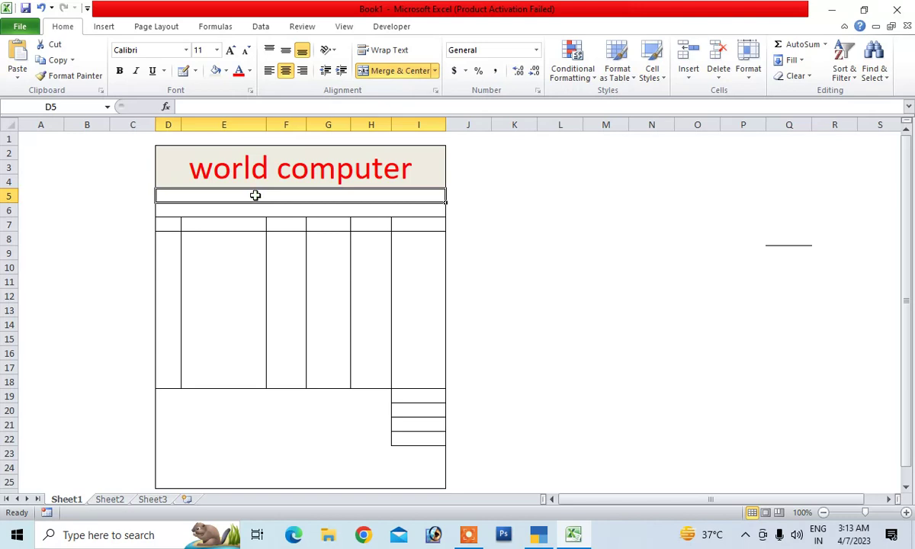
pyautogui.write('k')
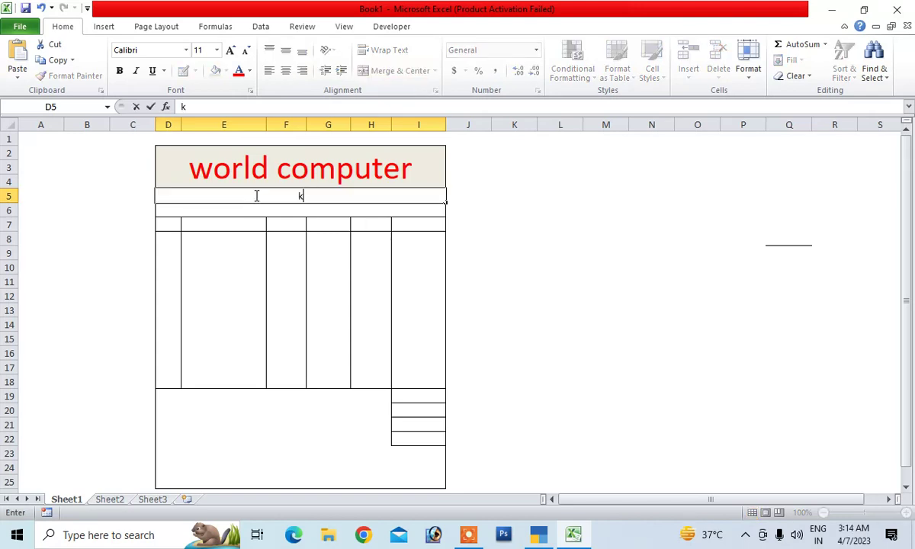
pyautogui.write('eshaw ')
pyautogui.write('chow')
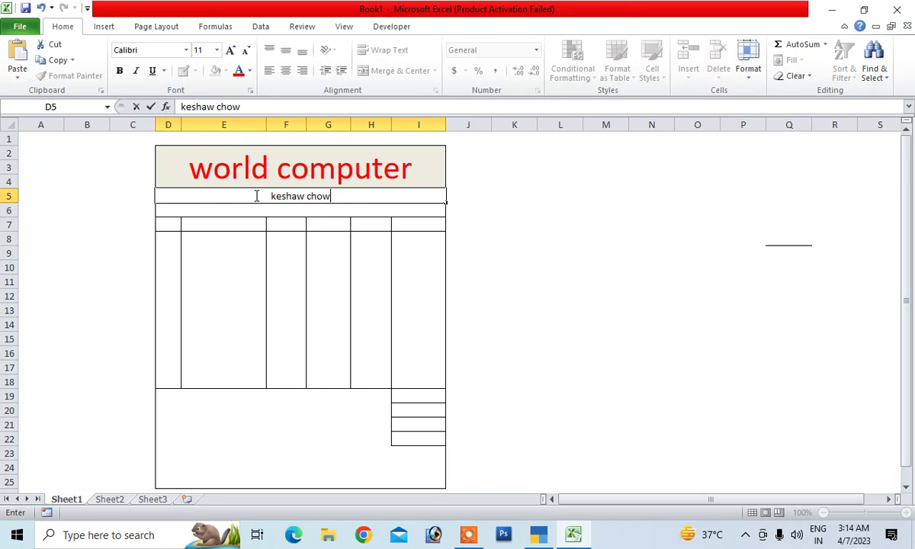
pyautogui.write('k sahe')
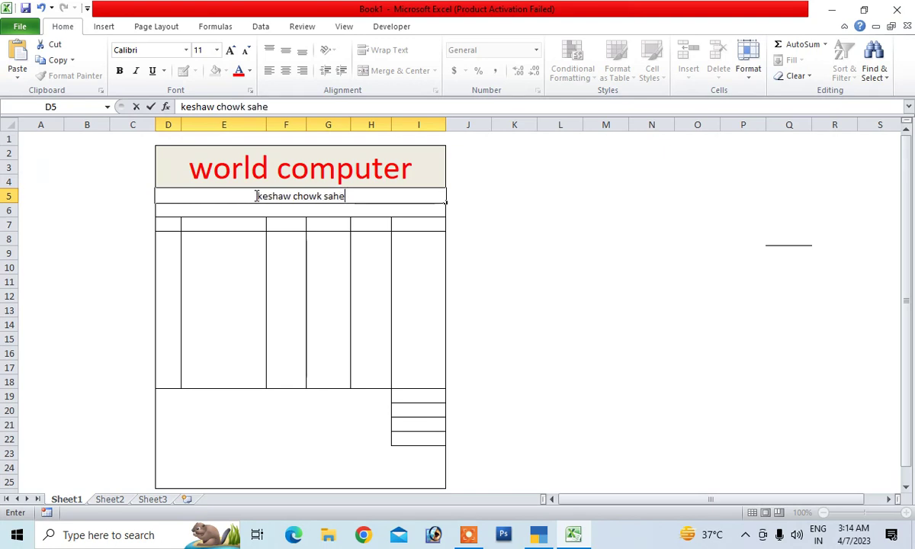
pyautogui.write('bganj ')
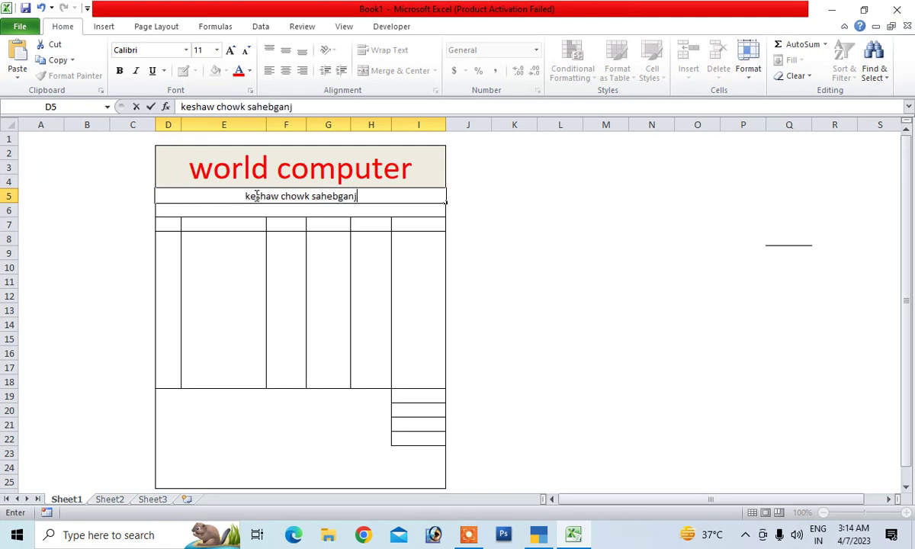
pyautogui.write('muz')
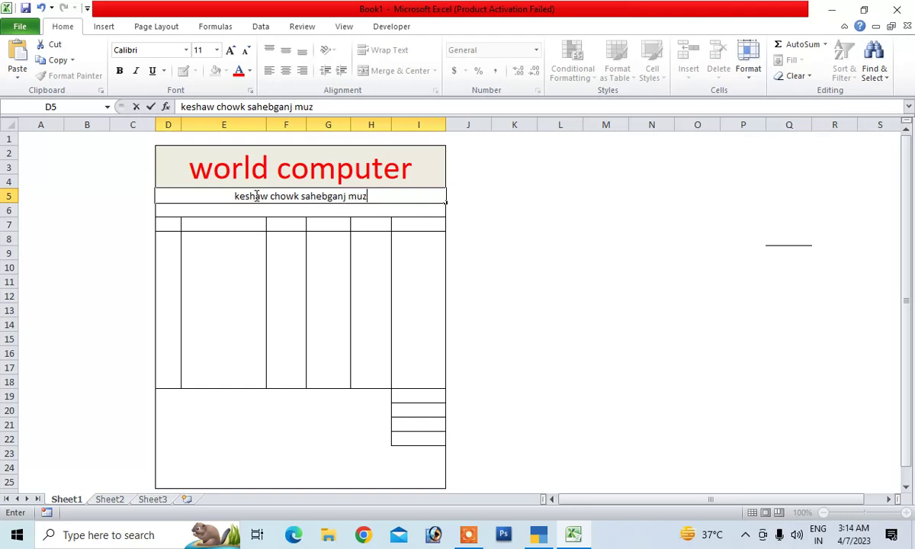
pyautogui.write('affarp')
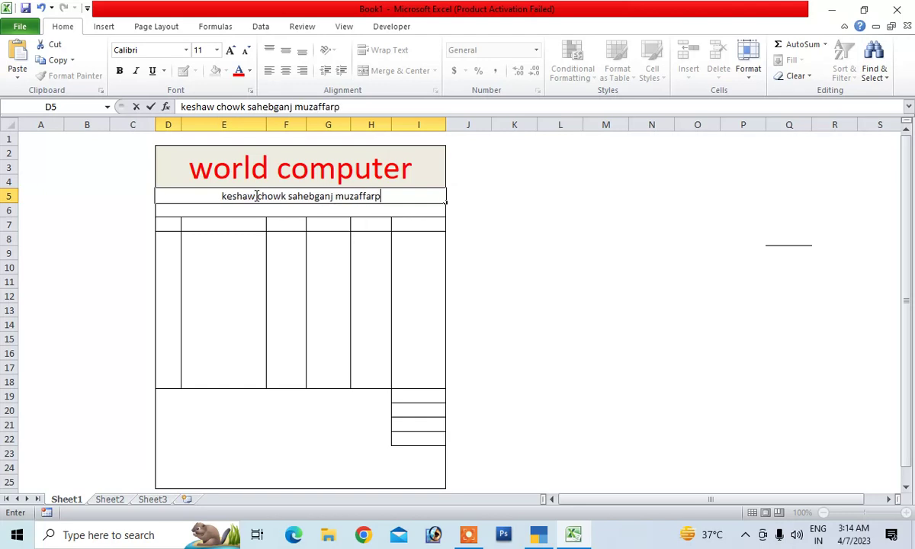
pyautogui.write('ur')
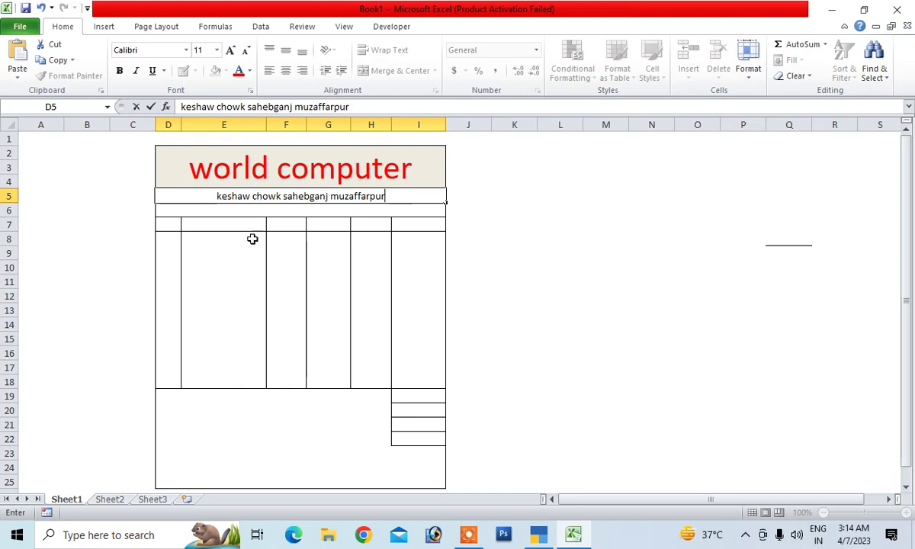
pyautogui.click(237, 266)
# - Select D6:I6 and merge it across the invoice width
pyautogui.click(263, 211)
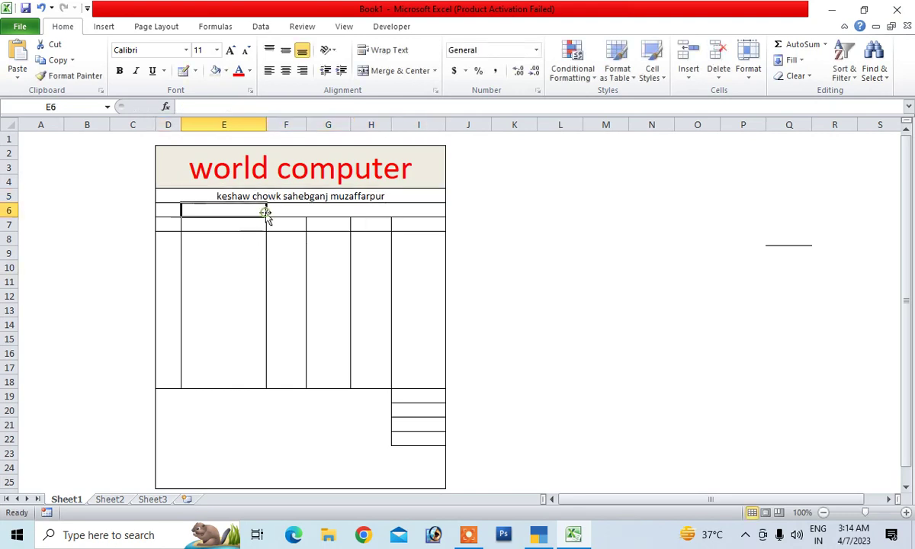
pyautogui.moveTo(166, 209); pyautogui.dragTo(240, 210)
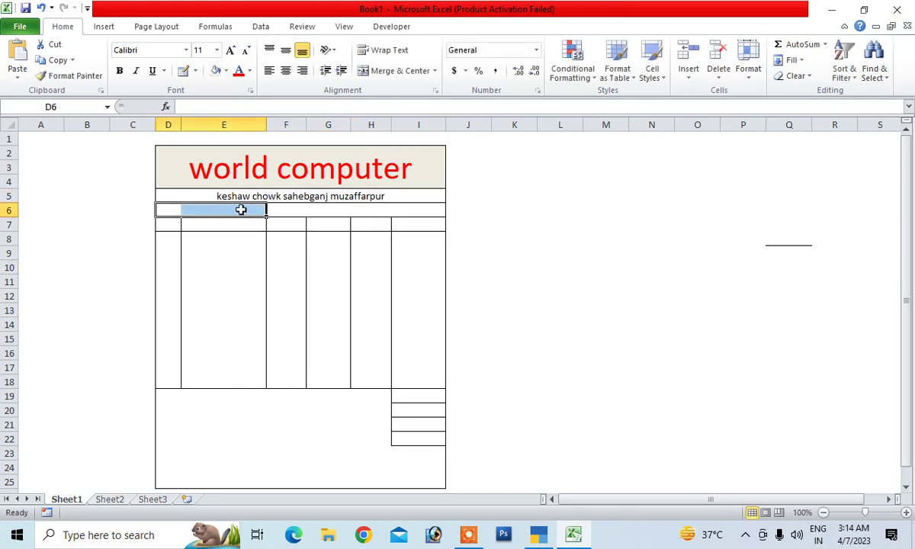
pyautogui.click(225, 211)
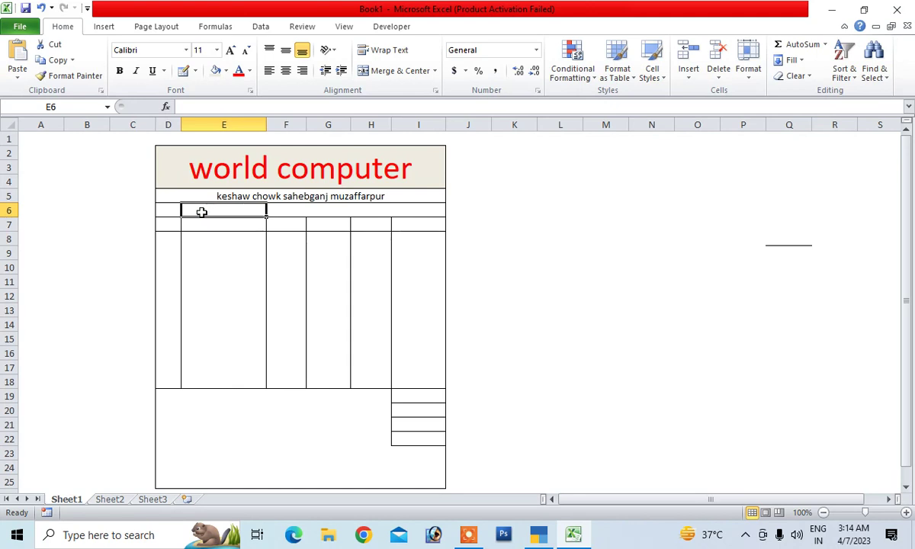
pyautogui.moveTo(169, 209); pyautogui.dragTo(416, 210)
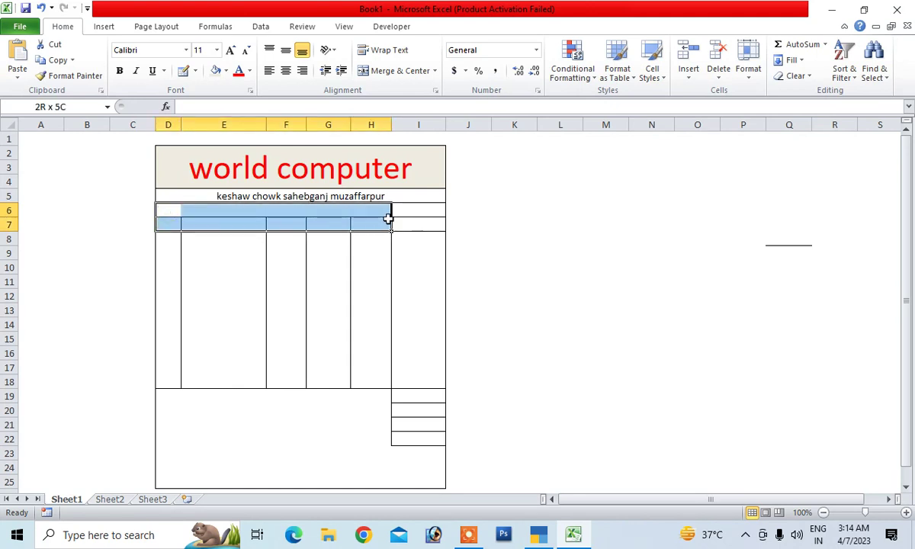
pyautogui.click(373, 71)
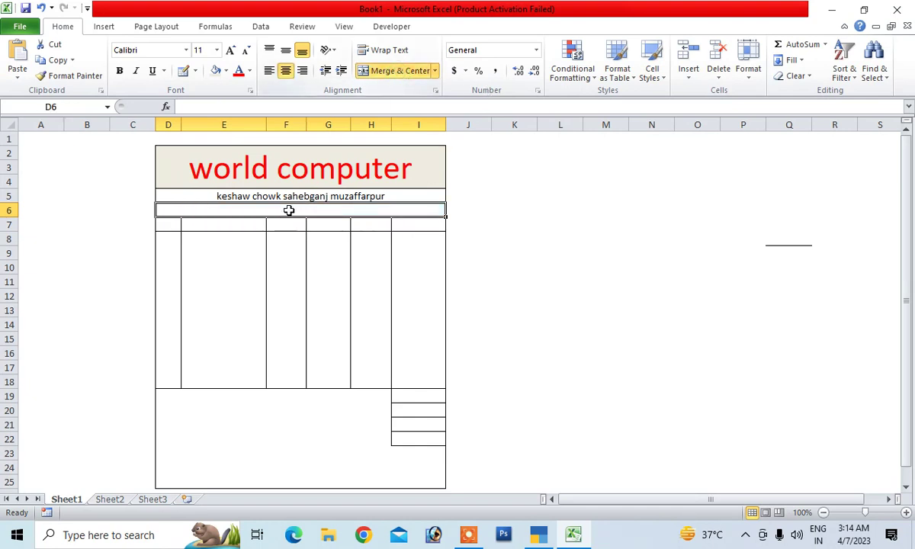
# - Type the 'Party Name ......' and 'Date ......' line with spaces between, fixing typos
pyautogui.write('n')
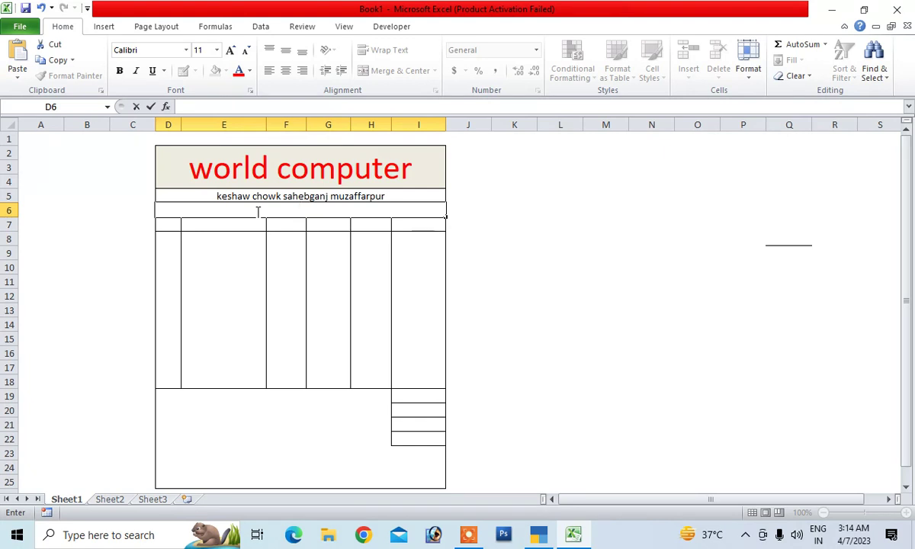
pyautogui.write('m')
pyautogui.press('BackSpace')
pyautogui.press('BackSpace')
pyautogui.press('BackSpace')
pyautogui.write('P')
pyautogui.write('ry')
pyautogui.write('ty')
pyautogui.write('N')
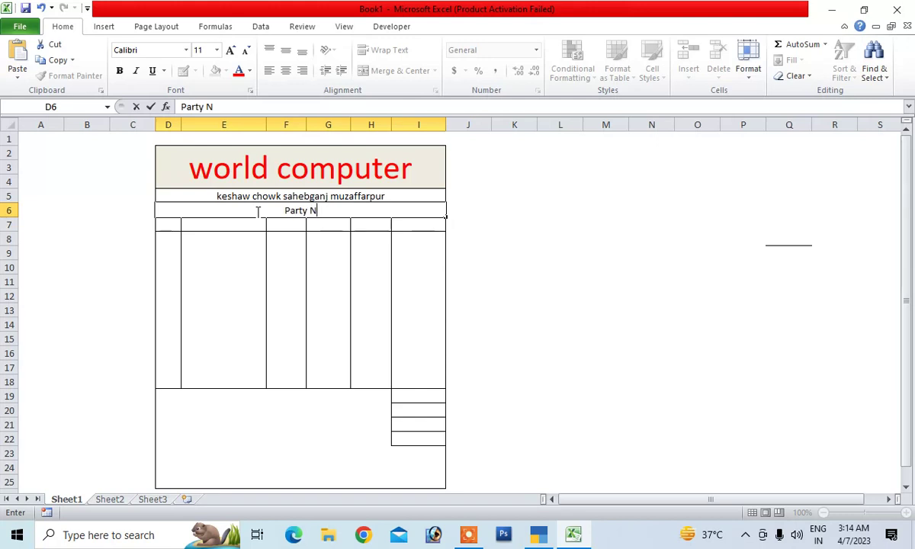
pyautogui.write('ame')
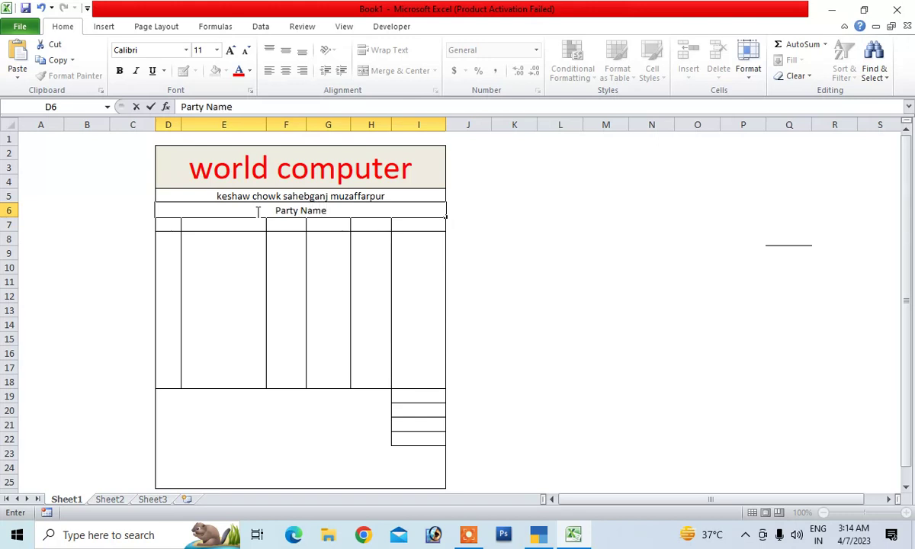
pyautogui.write('....')
pyautogui.write('...................')
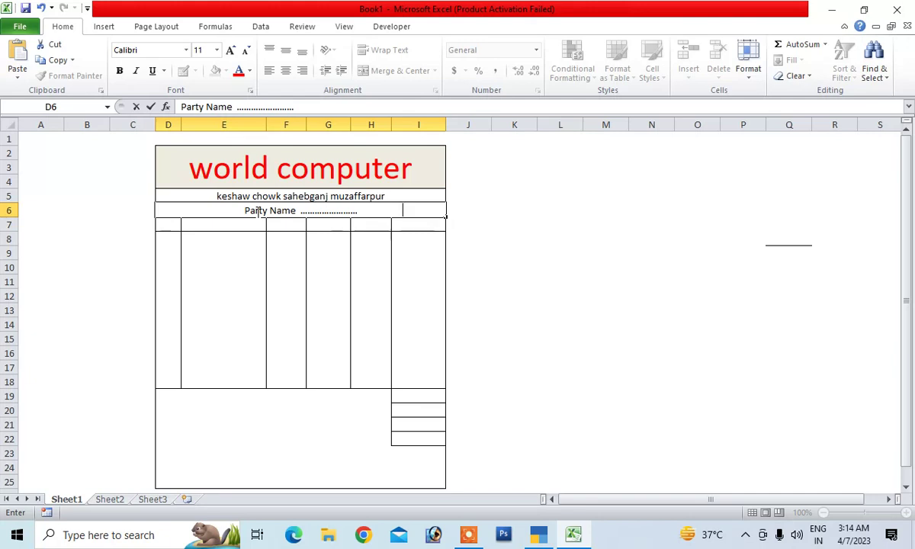
pyautogui.write('                        Dar')
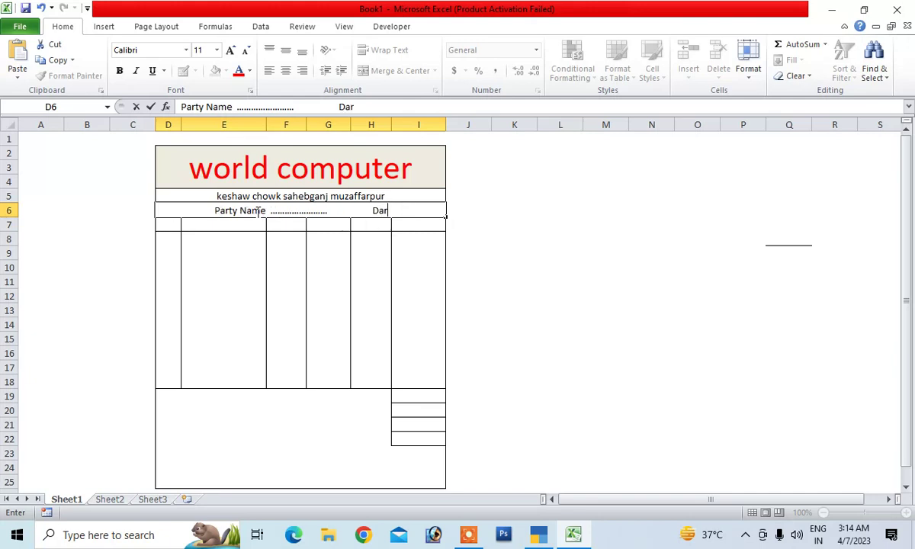
pyautogui.write('e')
pyautogui.press('BackSpace')
pyautogui.press('BackSpace')
pyautogui.write('te  ')
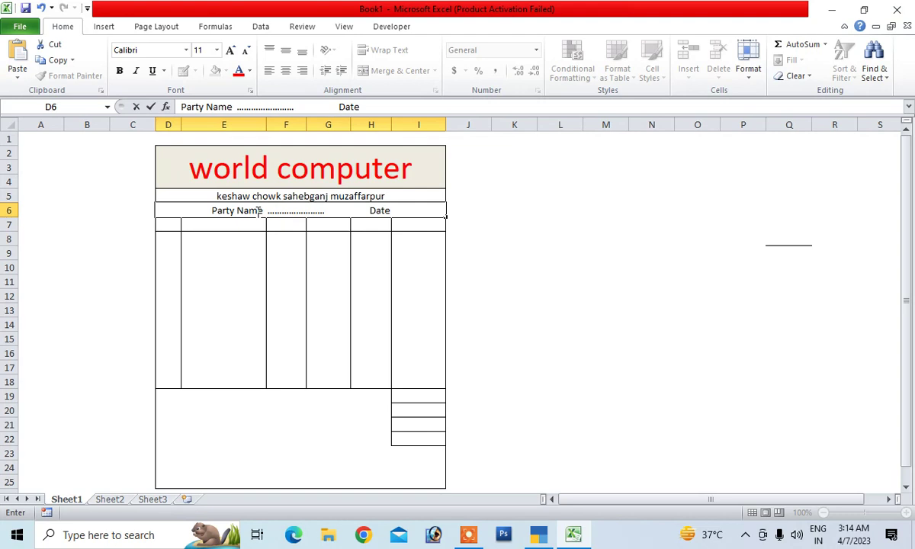
pyautogui.write('..............')
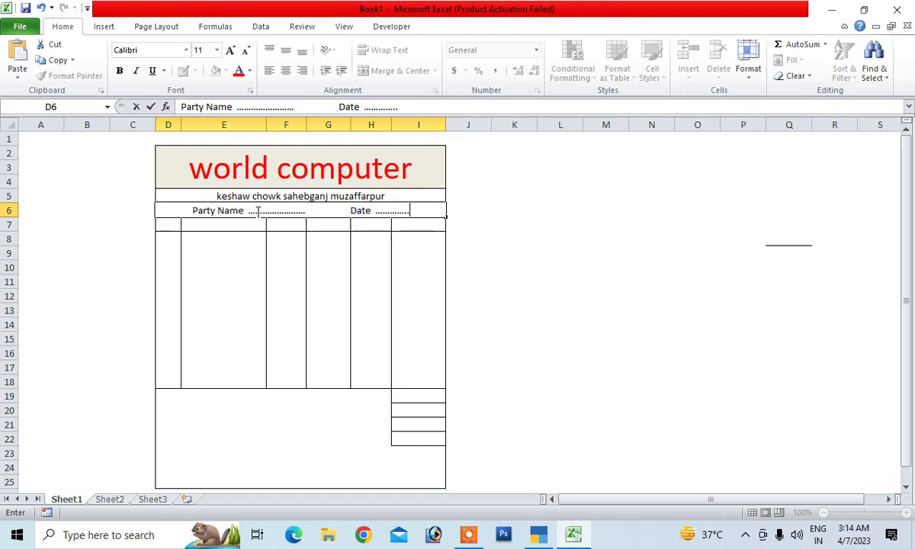
pyautogui.write('.....')
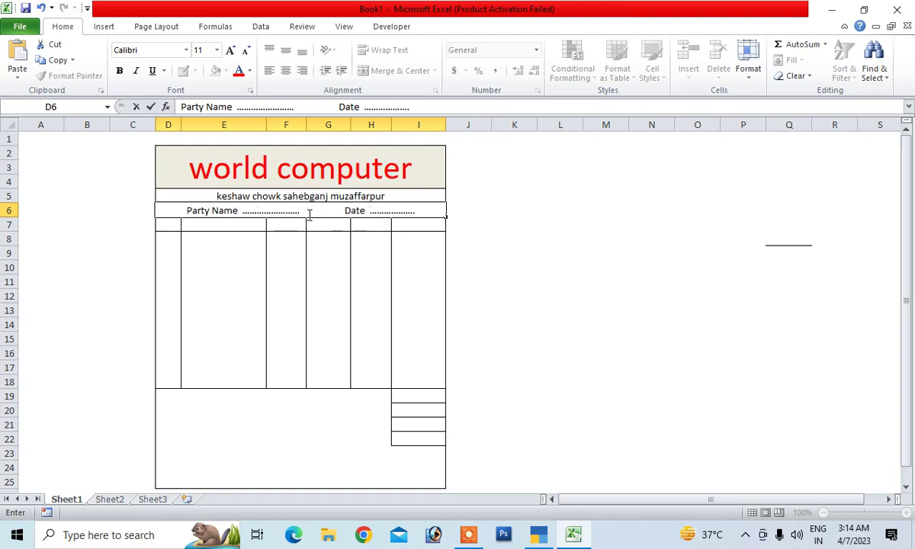
pyautogui.click(313, 207)
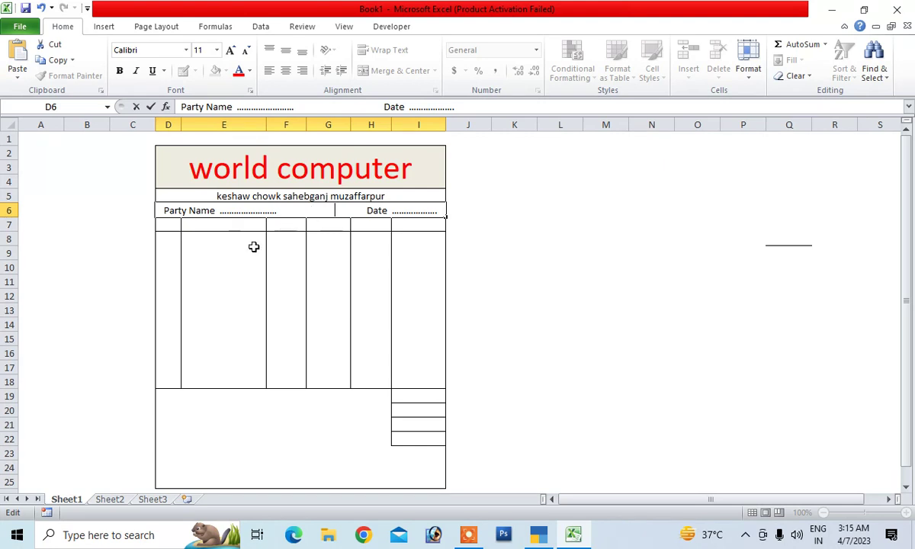
# - Enter headings S.n in D7 and particulars in E7, centring particulars
pyautogui.click(128, 254)
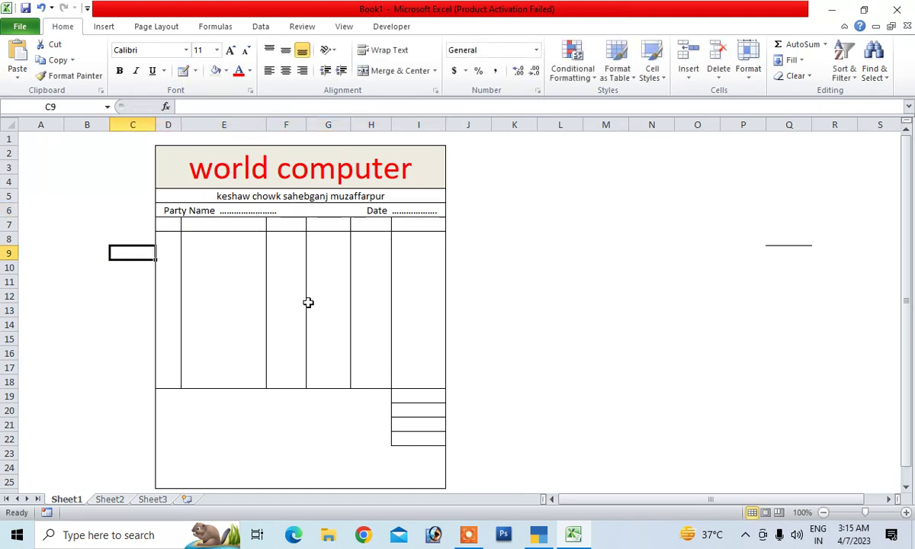
pyautogui.click(167, 224)
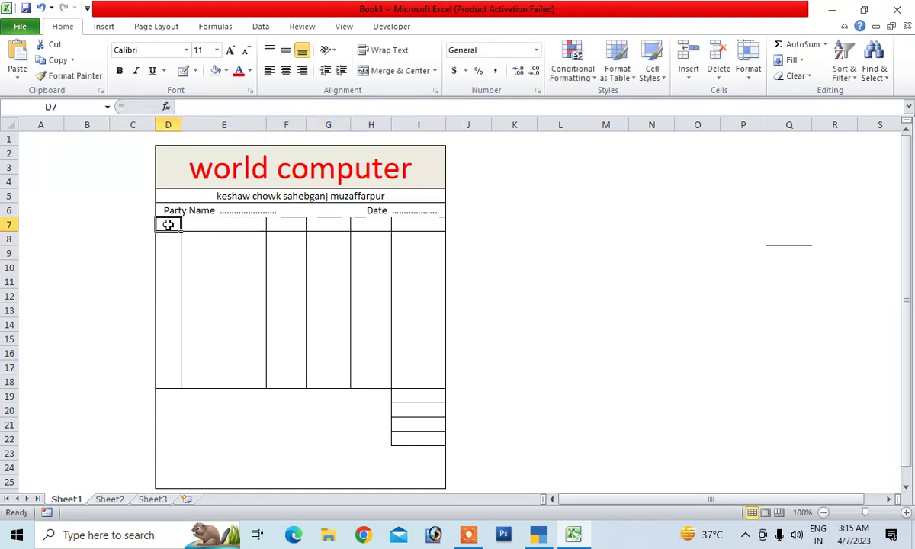
pyautogui.write('S.n')
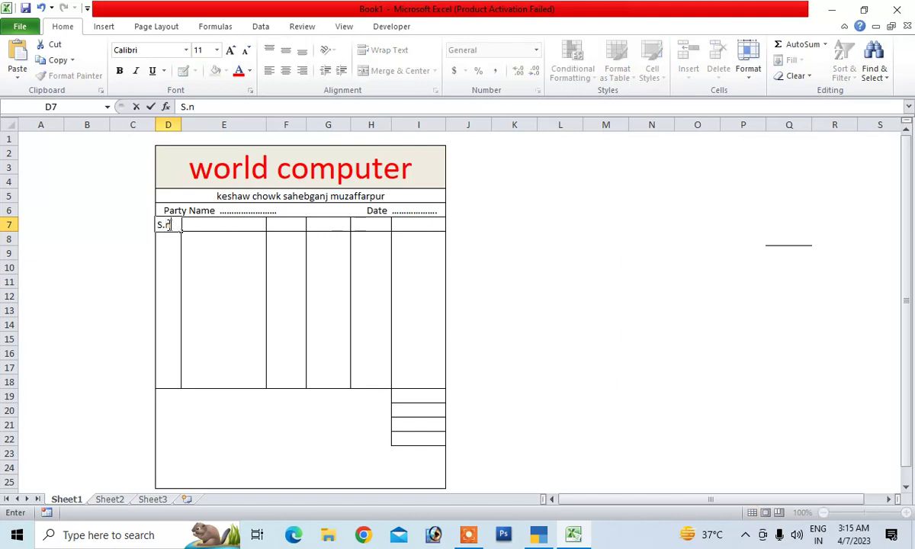
pyautogui.click(200, 222)
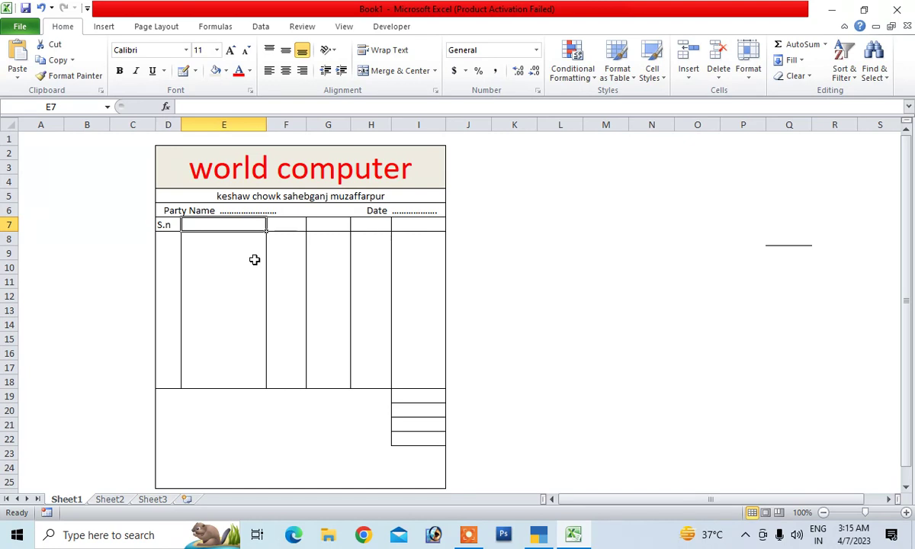
pyautogui.write('particu')
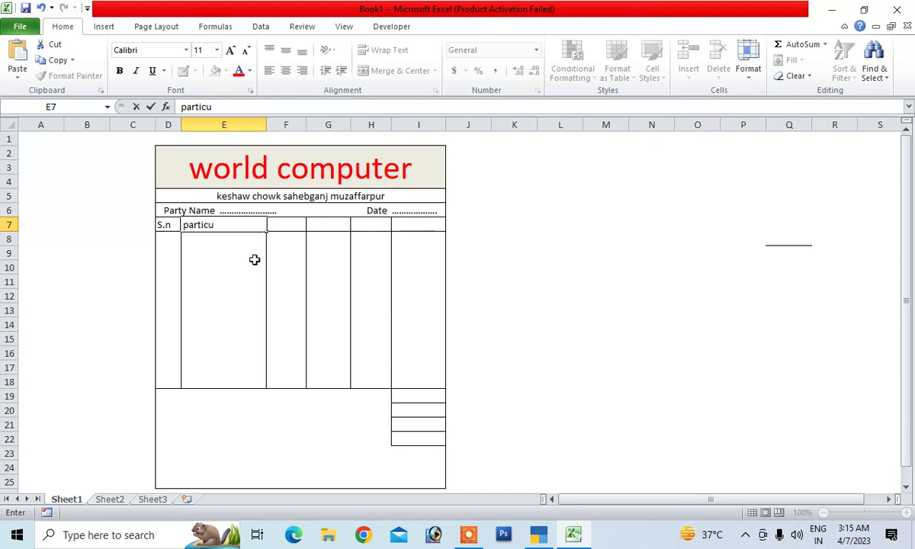
pyautogui.write('rs')
pyautogui.click(210, 284)
pyautogui.click(224, 226)
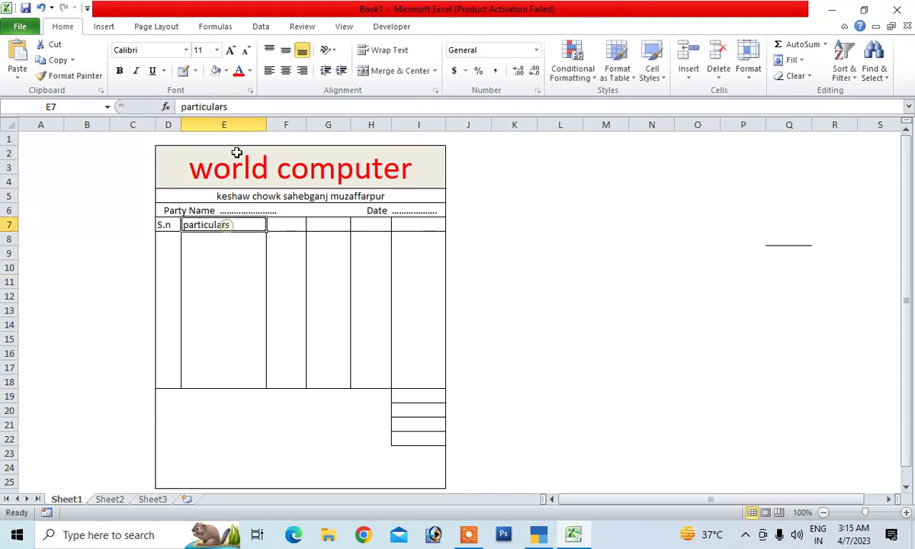
pyautogui.click(282, 75)
# - Enter the HSN heading in F7 and centre it
pyautogui.click(294, 225)
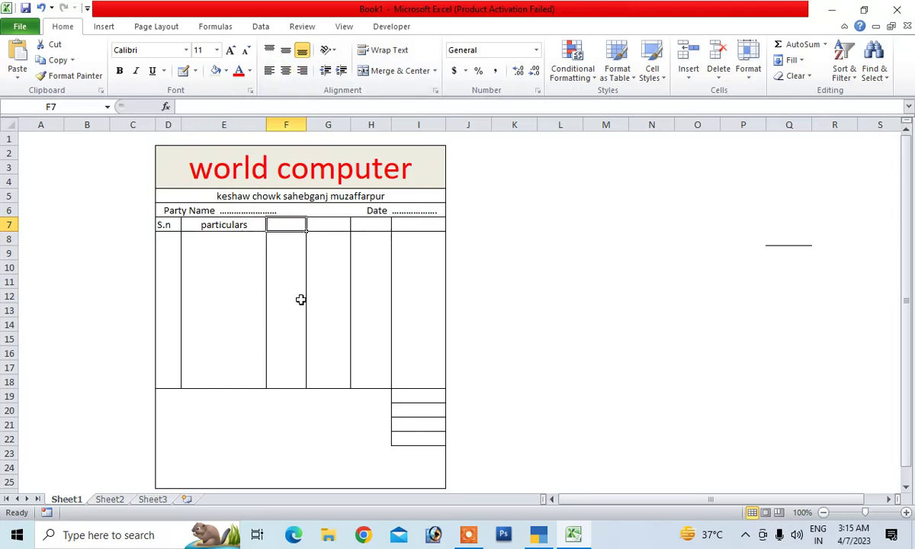
pyautogui.write('h')
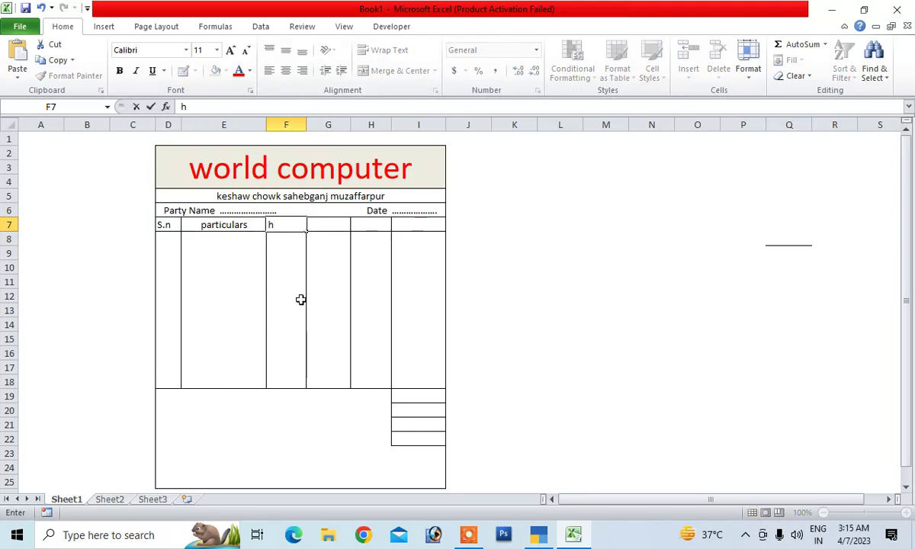
pyautogui.press('BackSpace')
pyautogui.press('BackSpace')
pyautogui.press('BackSpace')
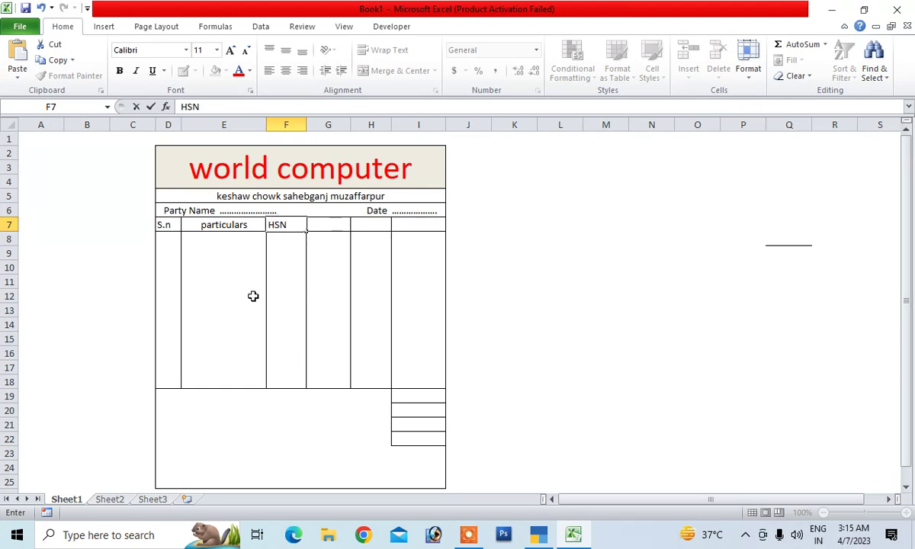
pyautogui.click(312, 229)
pyautogui.click(280, 222)
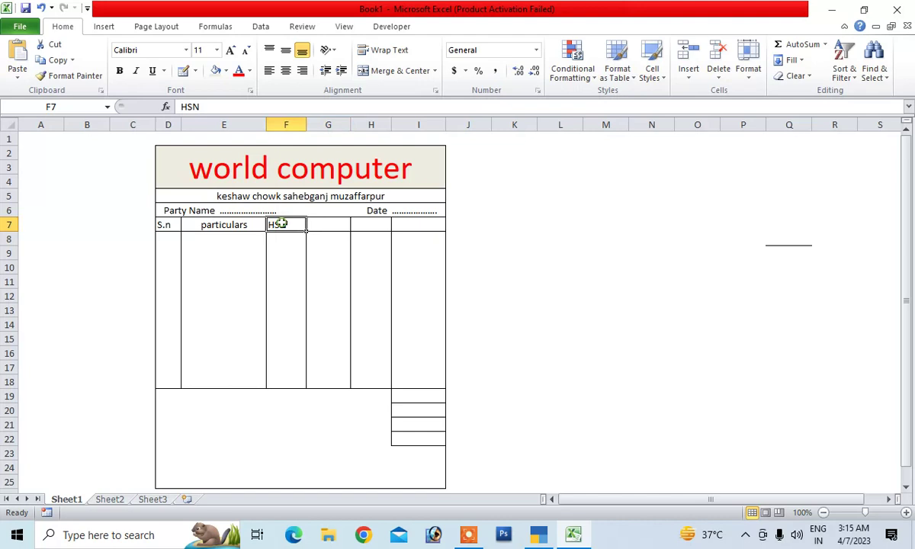
pyautogui.click(284, 70)
# - Enter Qty, Rate and Amount in G7:I7 and centre those headings
pyautogui.click(331, 223)
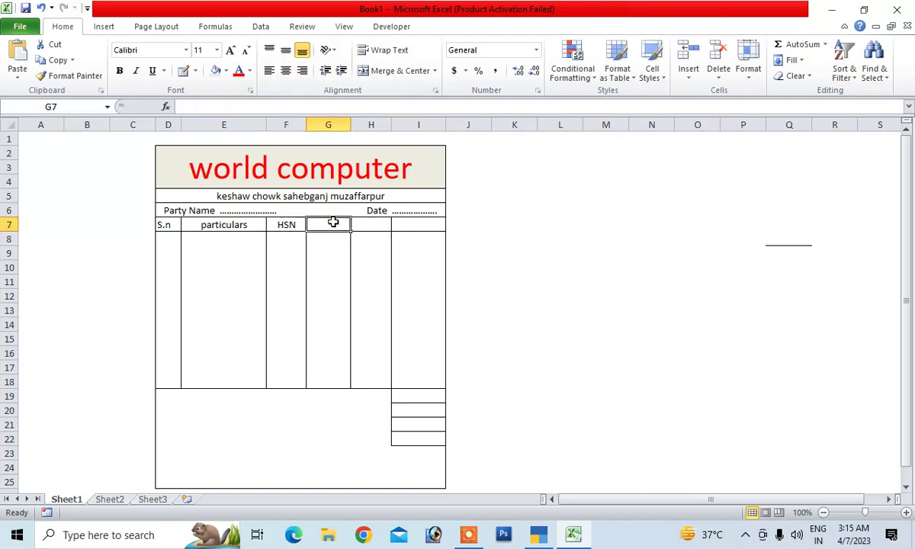
pyautogui.write('q')
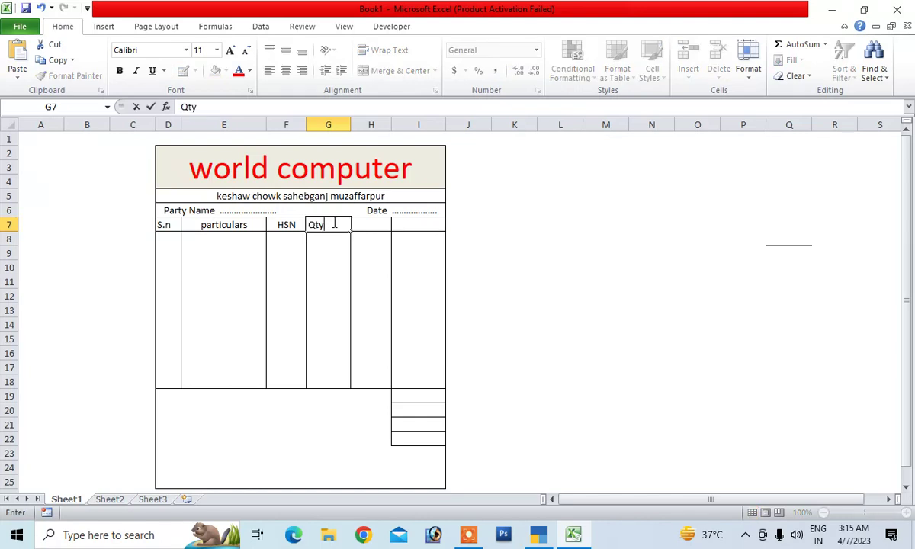
pyautogui.click(366, 227)
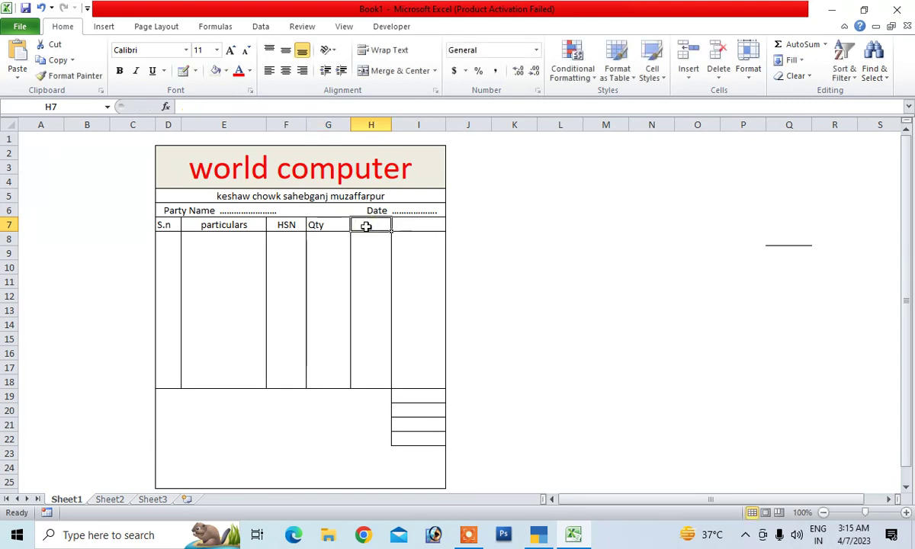
pyautogui.write('Rate')
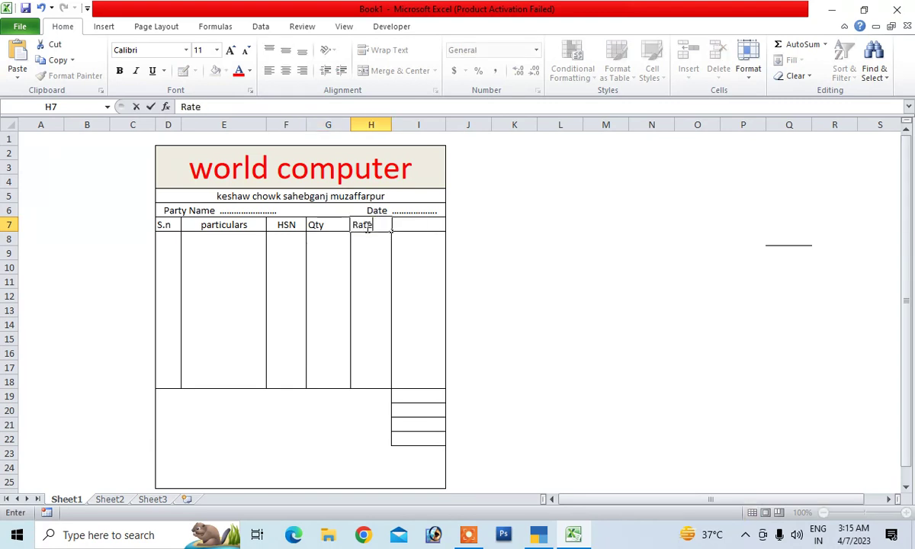
pyautogui.press('Tab')
pyautogui.write('A')
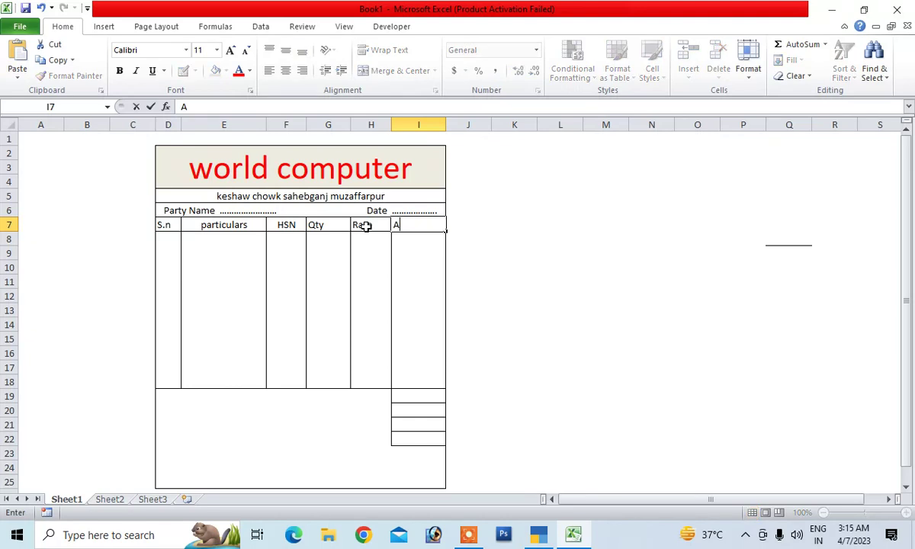
pyautogui.write('mount')
pyautogui.moveTo(319, 224); pyautogui.dragTo(415, 225)
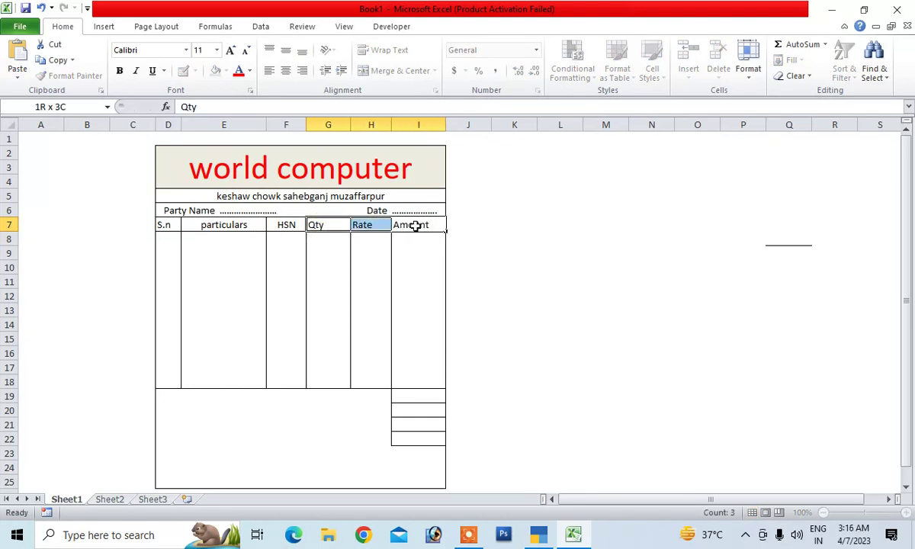
pyautogui.click(285, 70)
pyautogui.click(327, 323)
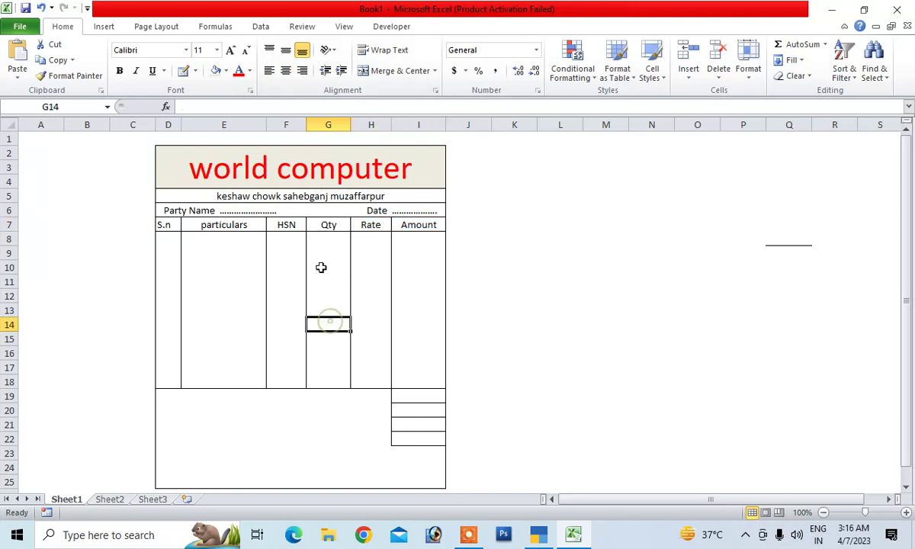
# - Centre-align the item area below the table headings
pyautogui.moveTo(168, 238)
pyautogui.mouseDown()
pyautogui.moveTo(389, 321)
pyautogui.moveTo(435, 475)
pyautogui.mouseUp()
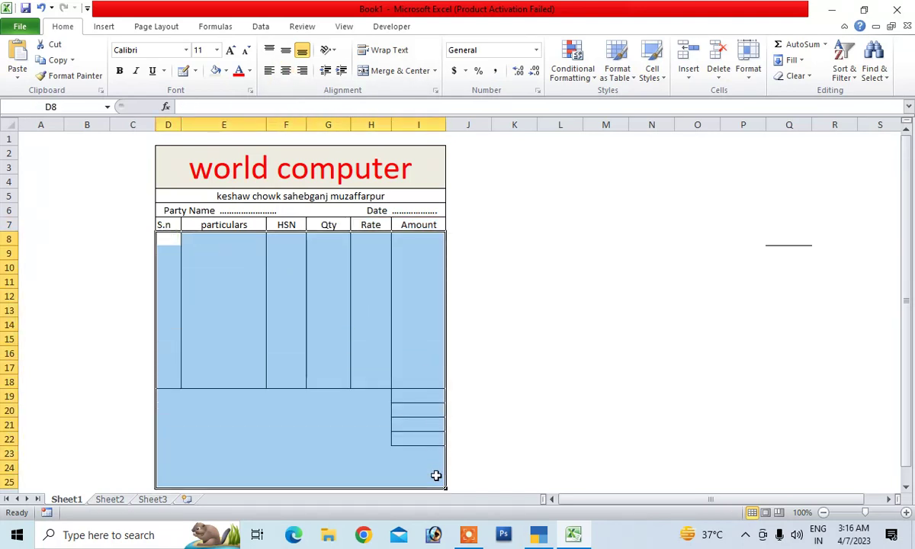
pyautogui.click(285, 70)
pyautogui.click(254, 305)
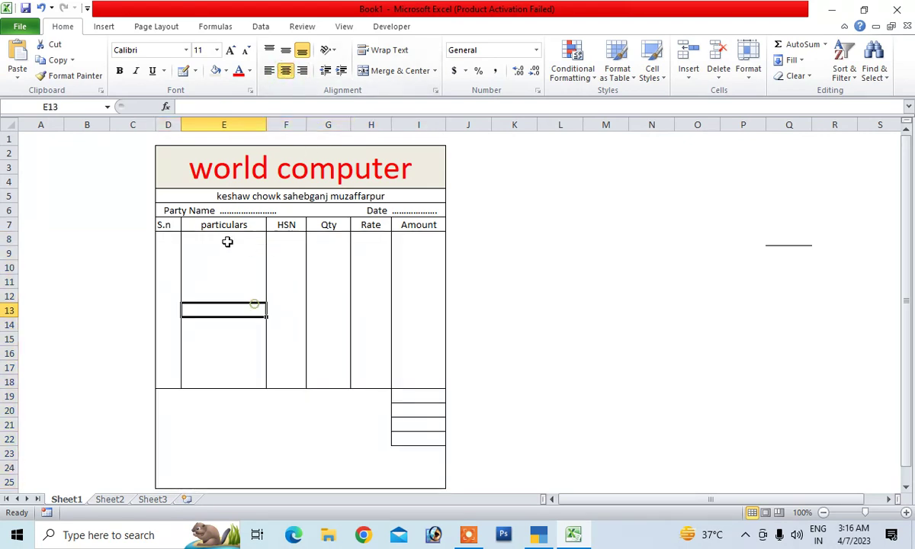
# - Enter item 1, mouse, with HSN 4589, Qty 1450 and Rate 95 in row 8
pyautogui.click(168, 239)
pyautogui.write('01')
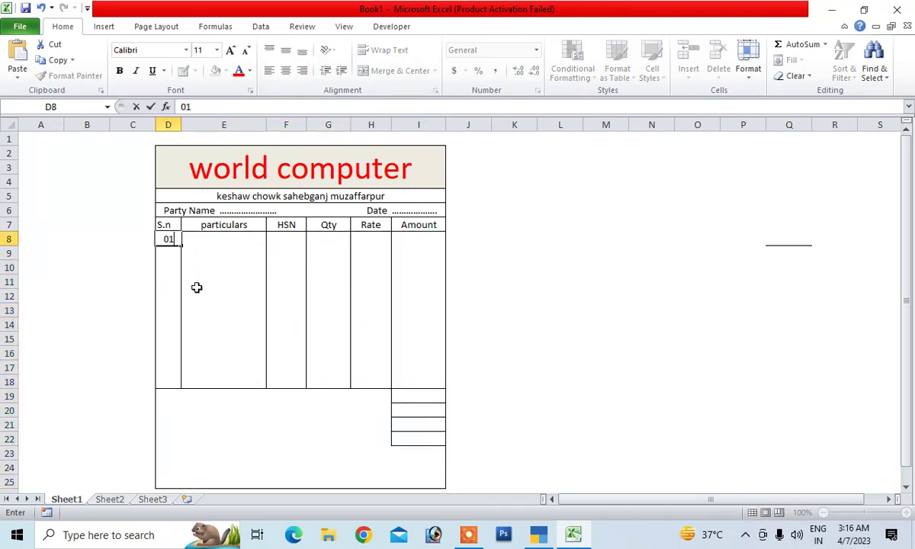
pyautogui.press('Tab')
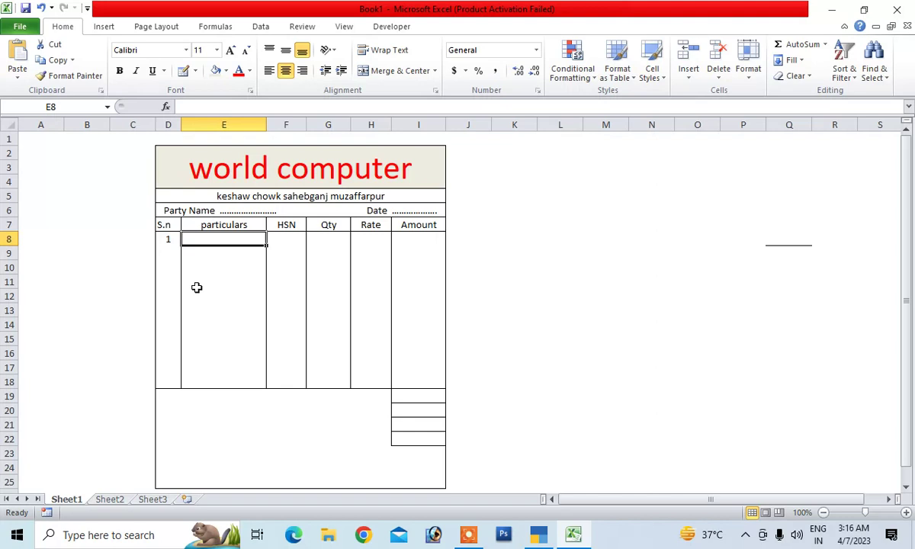
pyautogui.write('mouse')
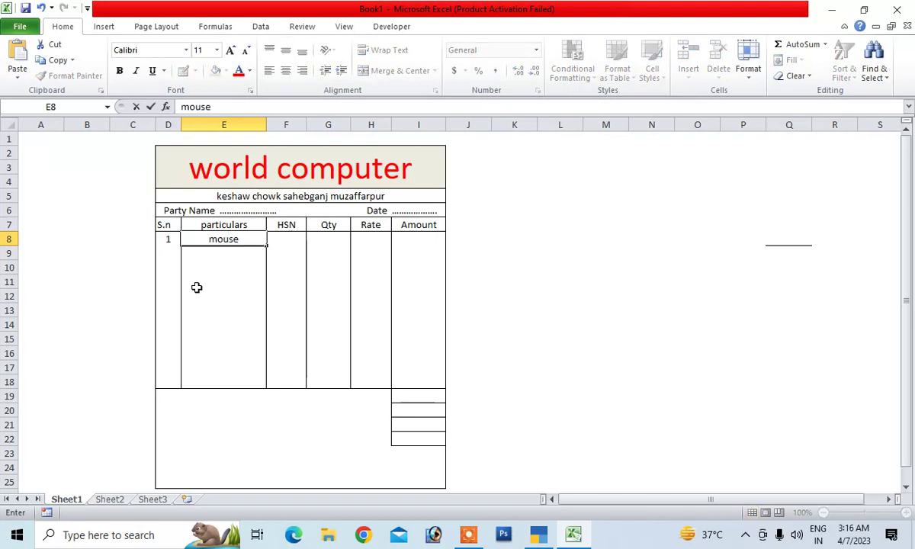
pyautogui.press('Tab')
pyautogui.write('4589')
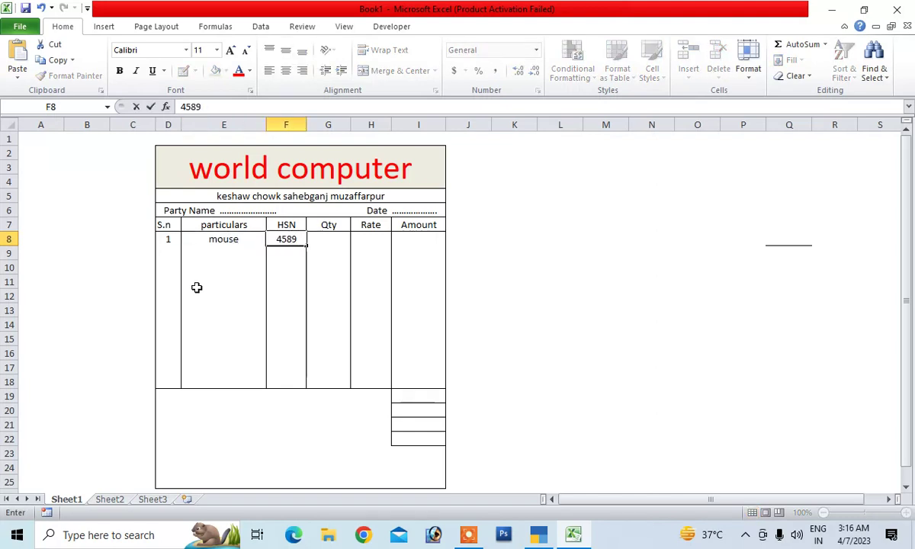
pyautogui.press('Tab')
pyautogui.write('1450')
pyautogui.press('Tab')
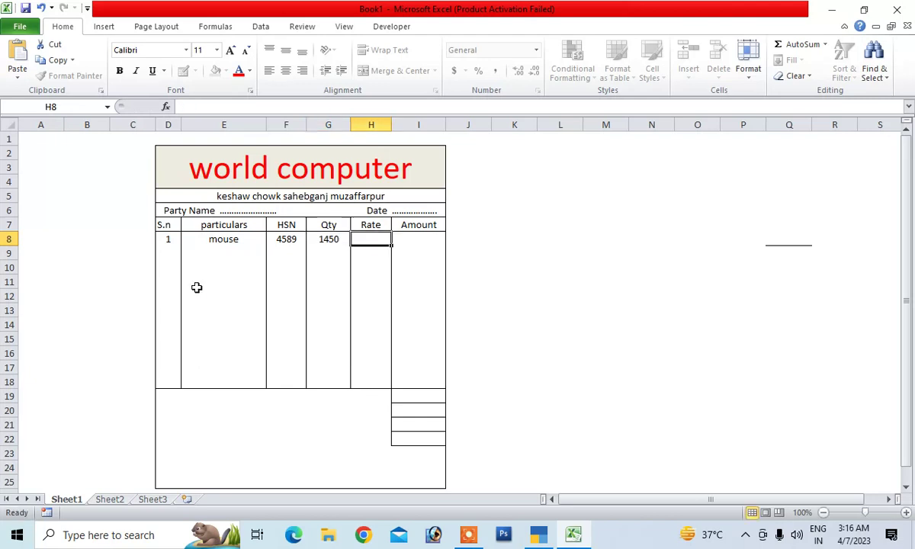
pyautogui.write('95')
pyautogui.press('Tab')
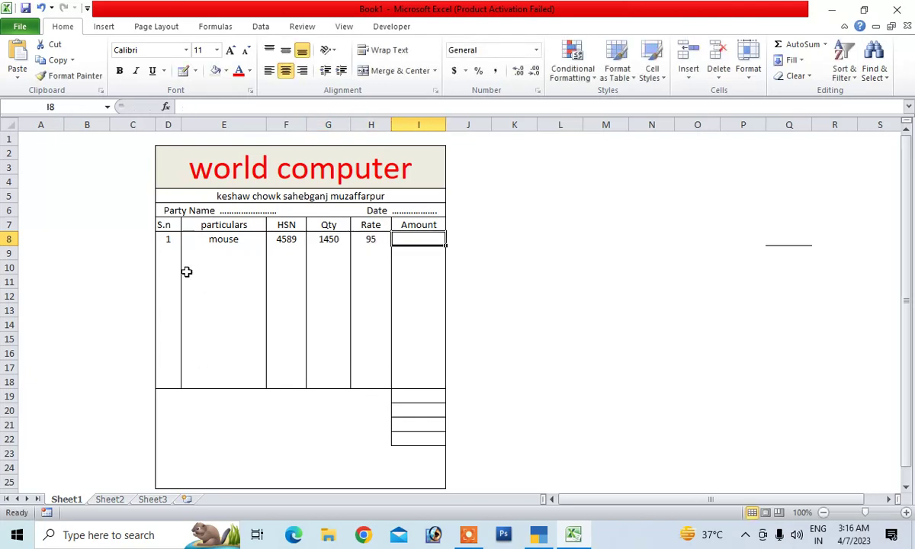
# - Enter item 2, ssd, with HSN 8457, Qty 475 and Rate 1400 in row 9
pyautogui.click(161, 255)
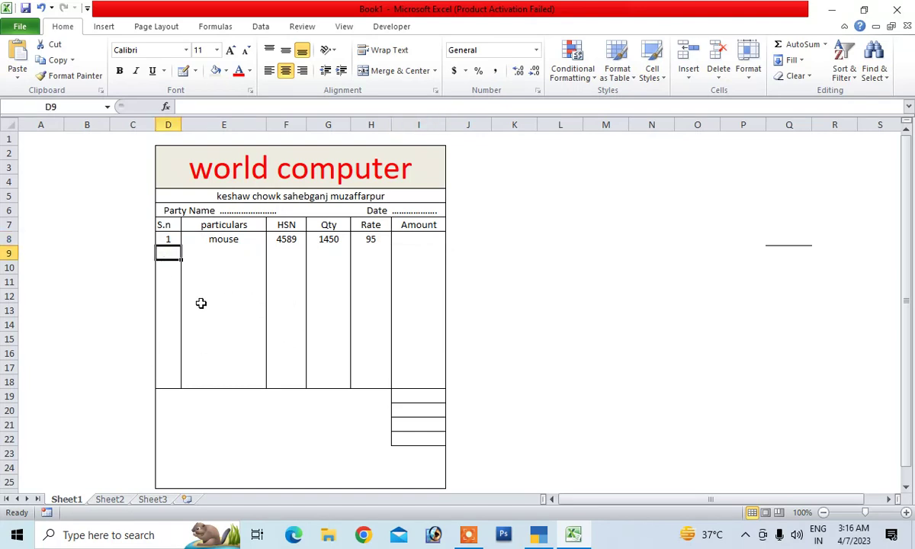
pyautogui.write('2')
pyautogui.press('Return')
pyautogui.press('Right')
pyautogui.press('Up')
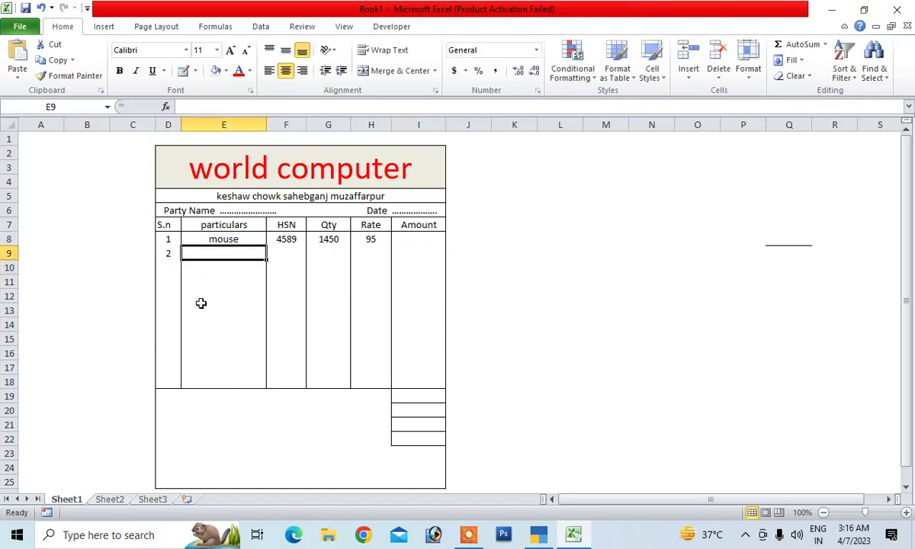
pyautogui.write('ssd')
pyautogui.press('Tab')
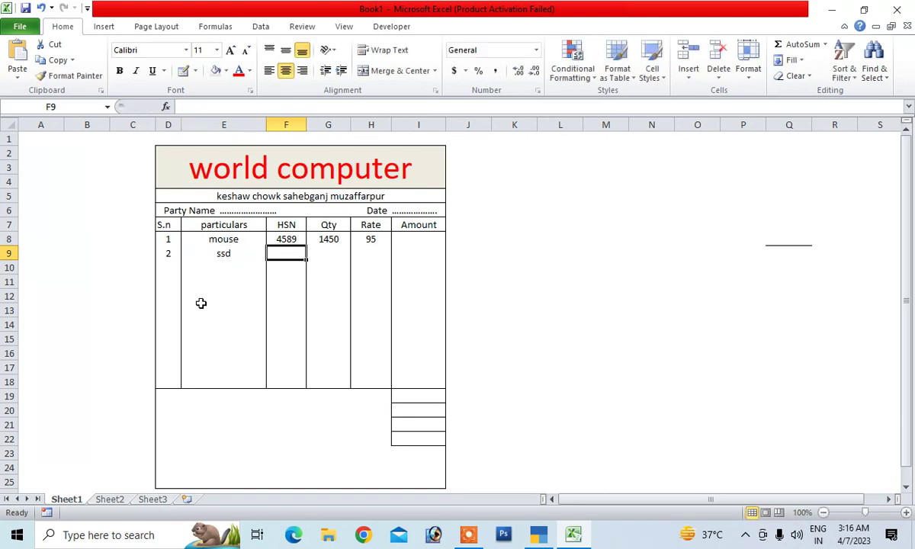
pyautogui.write('8457')
pyautogui.press('Tab')
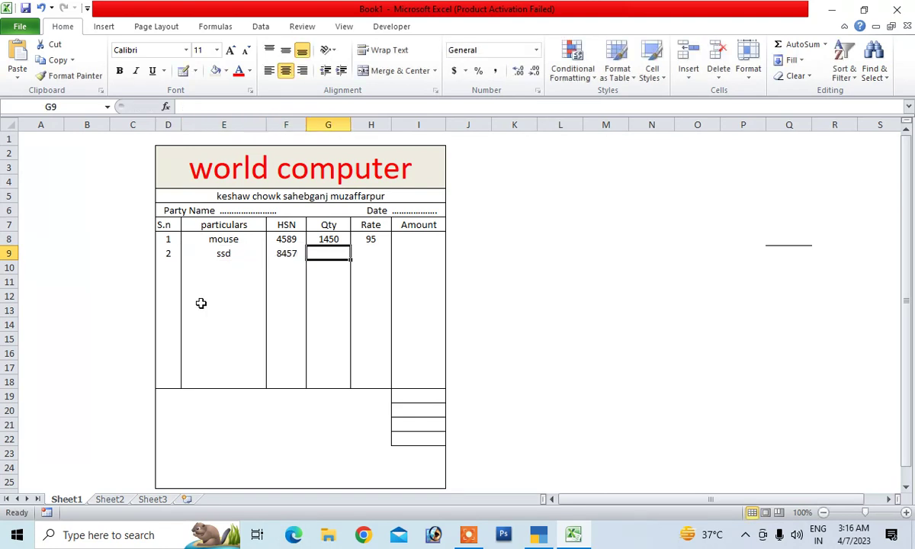
pyautogui.write('475')
pyautogui.press('Tab')
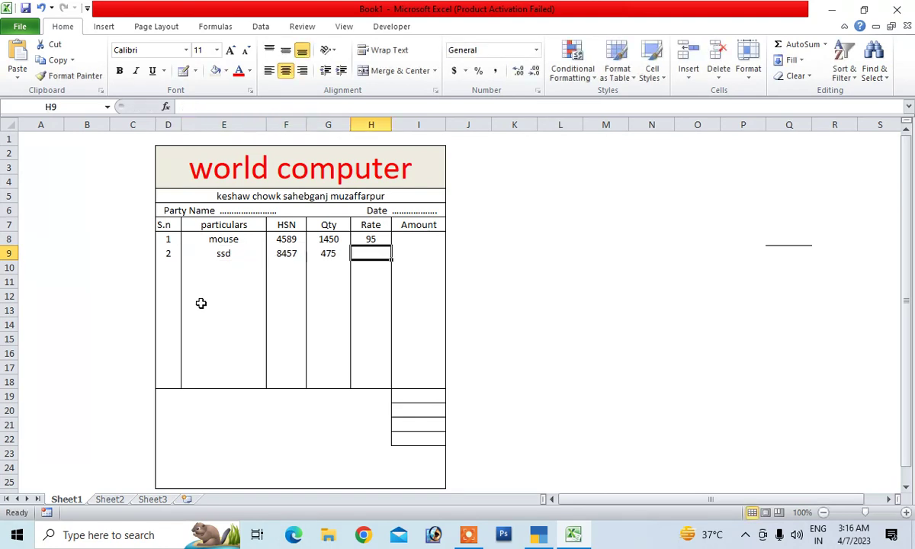
pyautogui.write('1400')
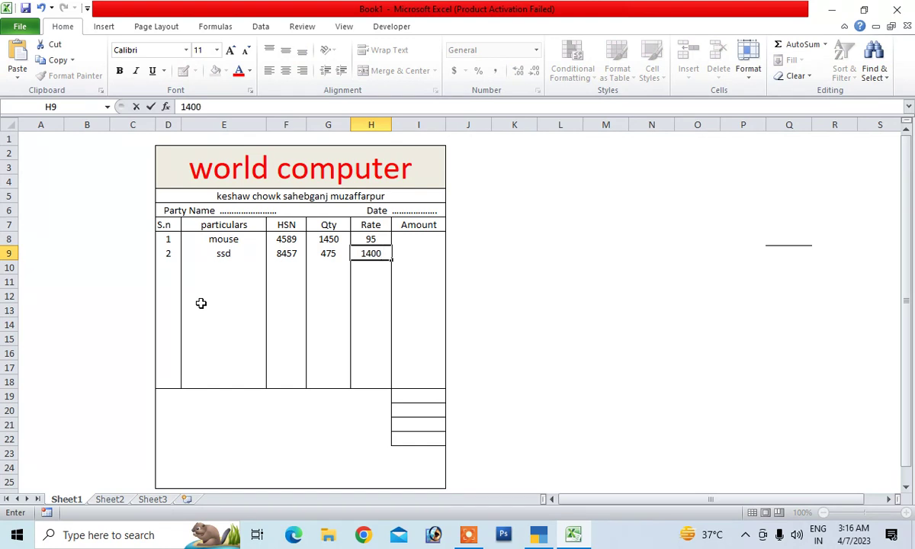
pyautogui.press('Tab')
pyautogui.press('Up')
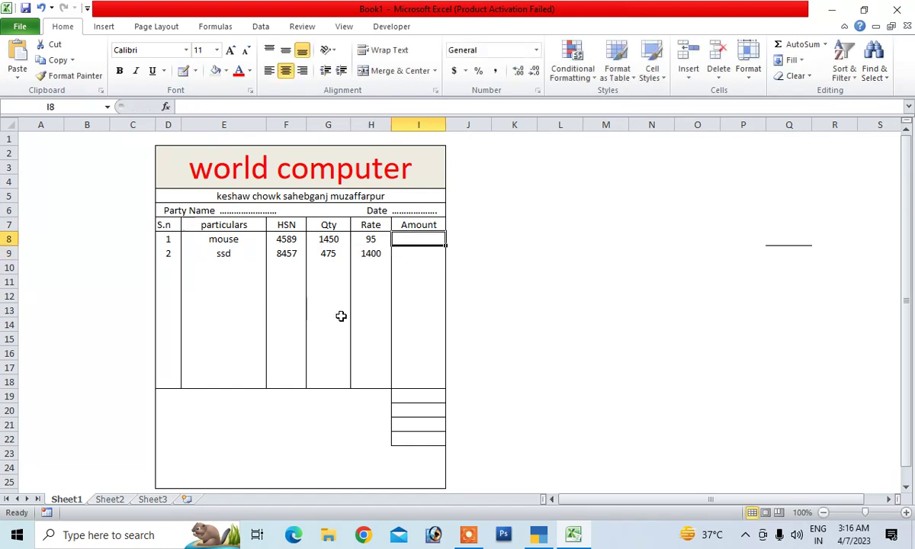
# - Enter =G8*H8 in I8 and fill it down to I9, giving 137750 and 665000
pyautogui.write('=')
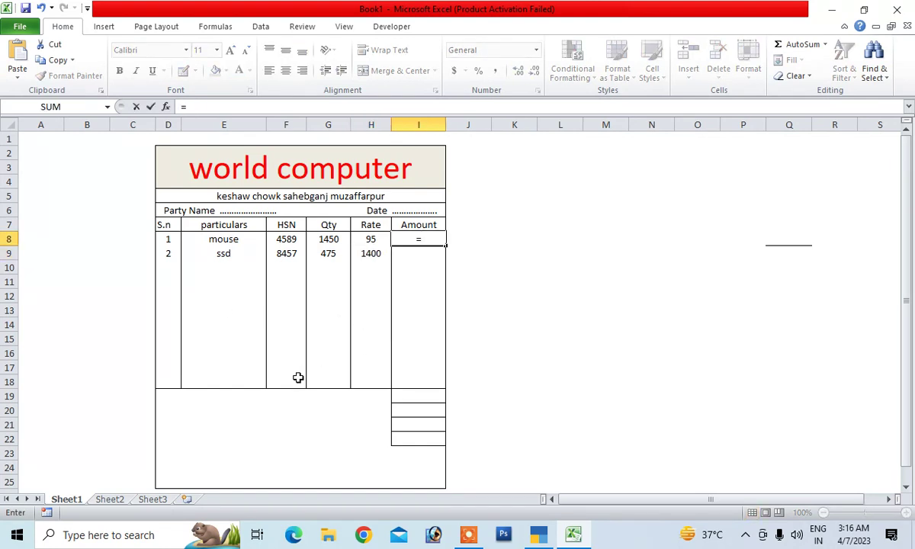
pyautogui.click(333, 240)
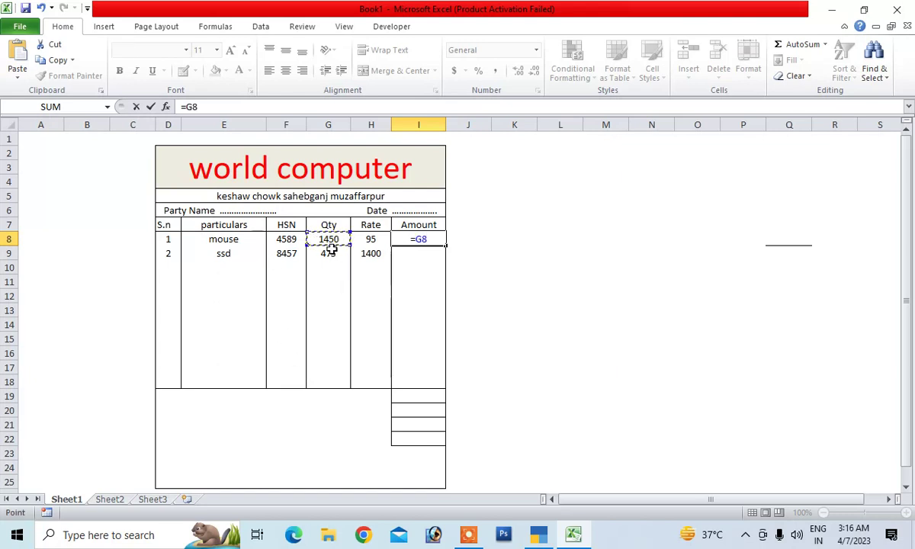
pyautogui.write('*')
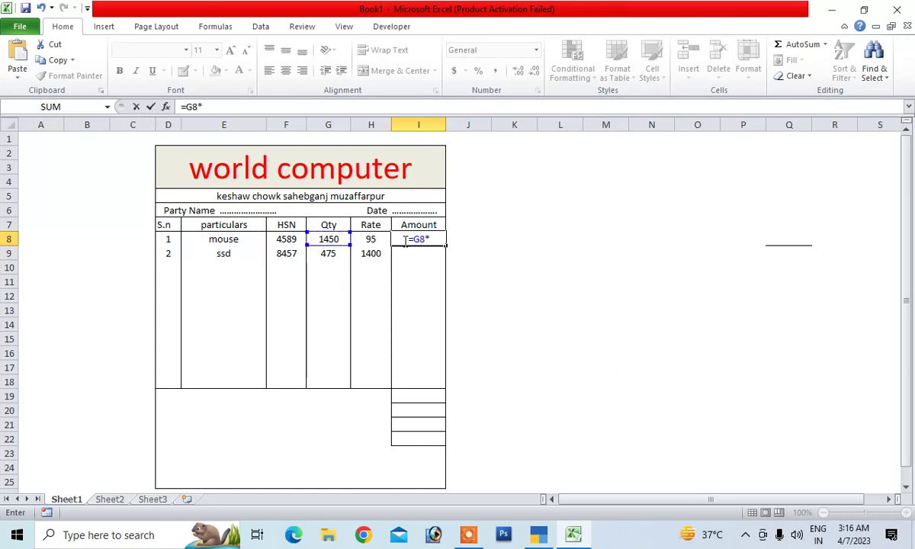
pyautogui.click(373, 239)
pyautogui.press('Return')
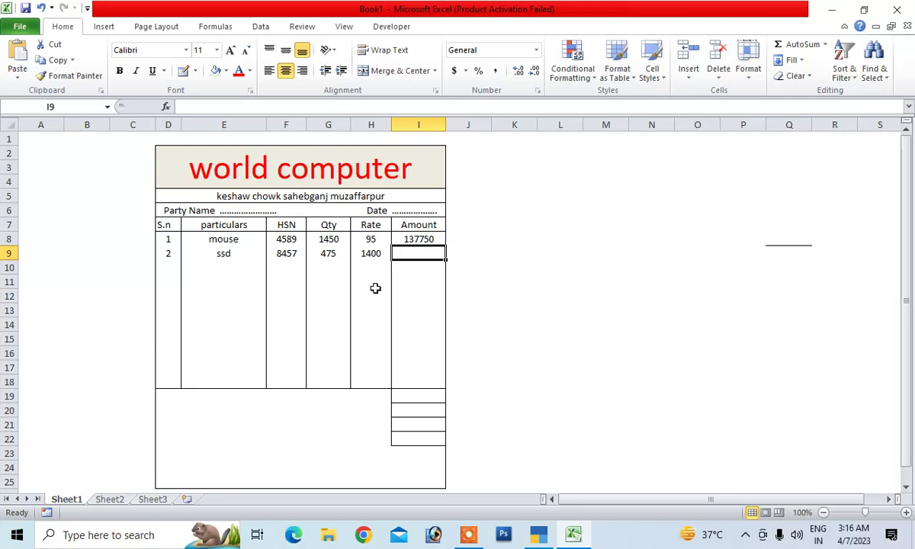
pyautogui.click(416, 240)
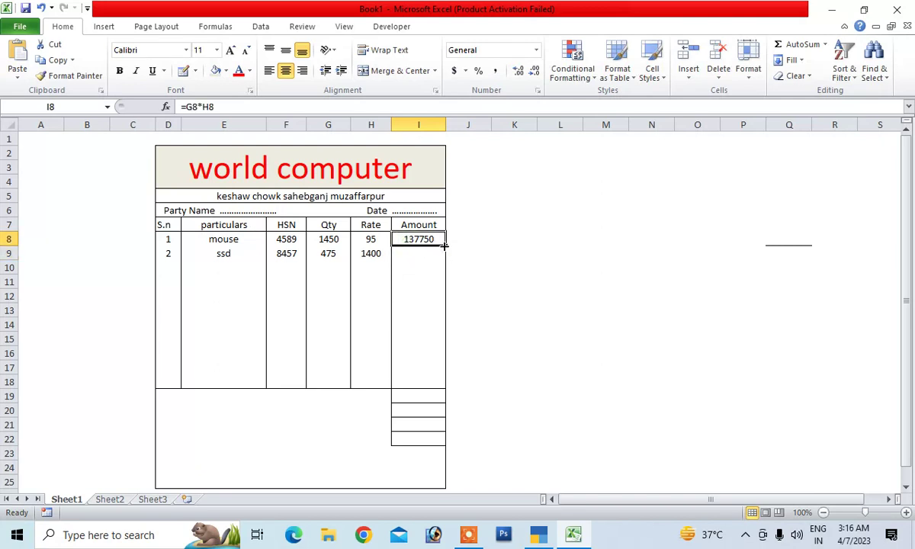
pyautogui.moveTo(444, 245); pyautogui.dragTo(443, 254)
pyautogui.click(420, 294)
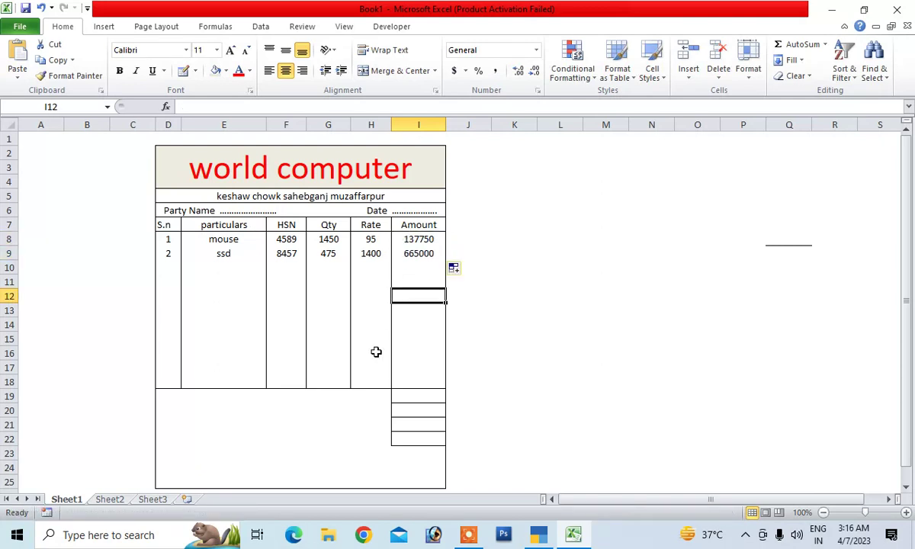
pyautogui.click(406, 397)
pyautogui.click(372, 397)
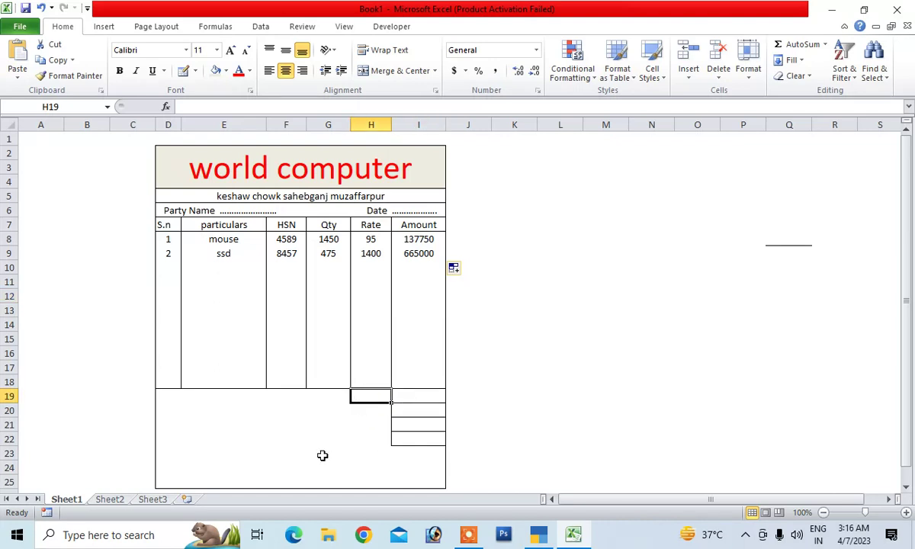
# - Type the labels total, cgst, sgst and net amt down cells H19 to H22
pyautogui.write('to')
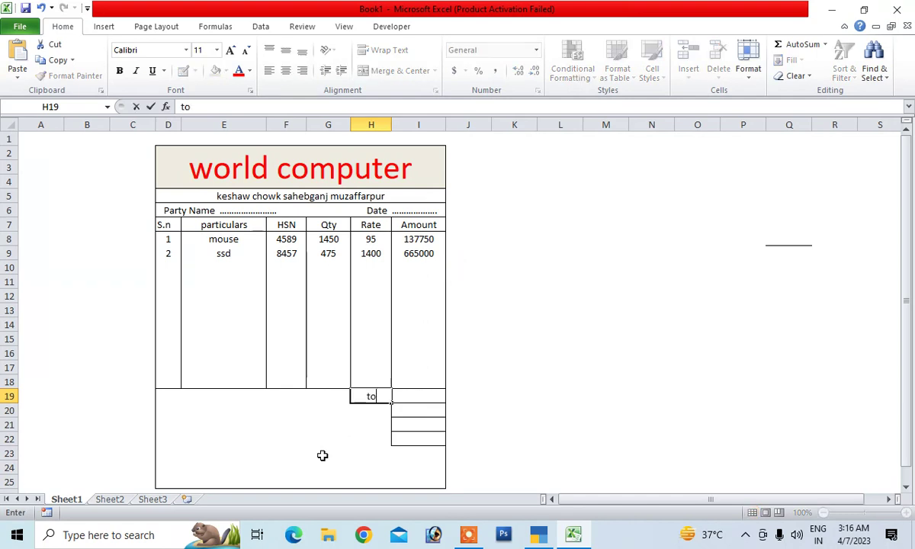
pyautogui.write('tal')
pyautogui.press('Return')
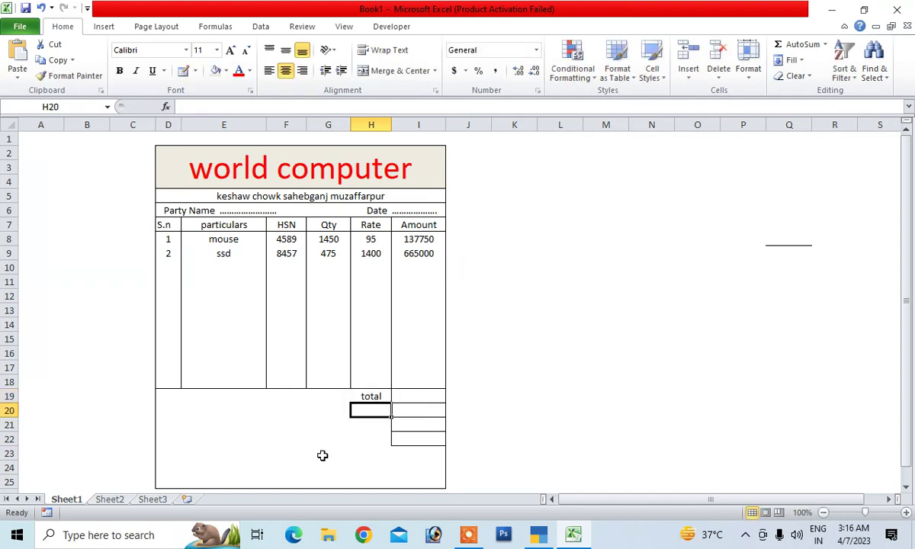
pyautogui.write('cg')
pyautogui.write('s')
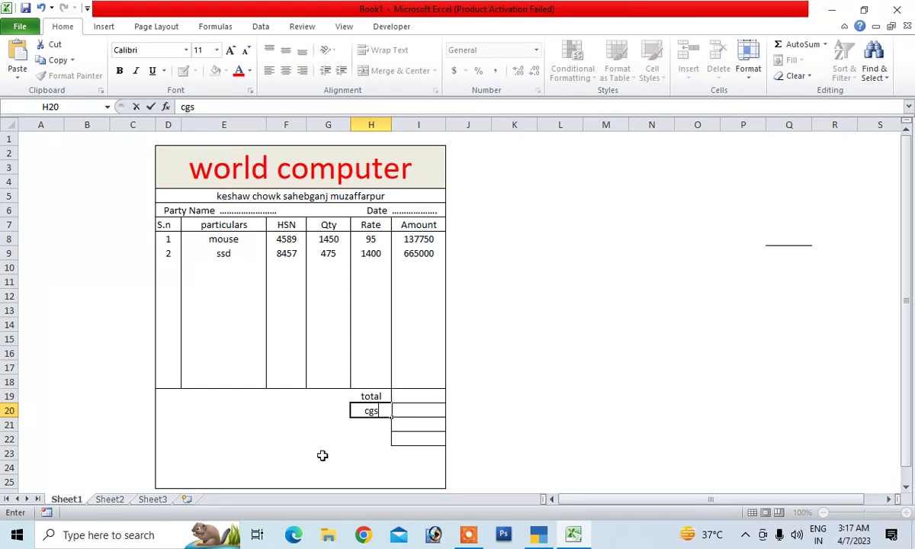
pyautogui.write('t')
pyautogui.press('Return')
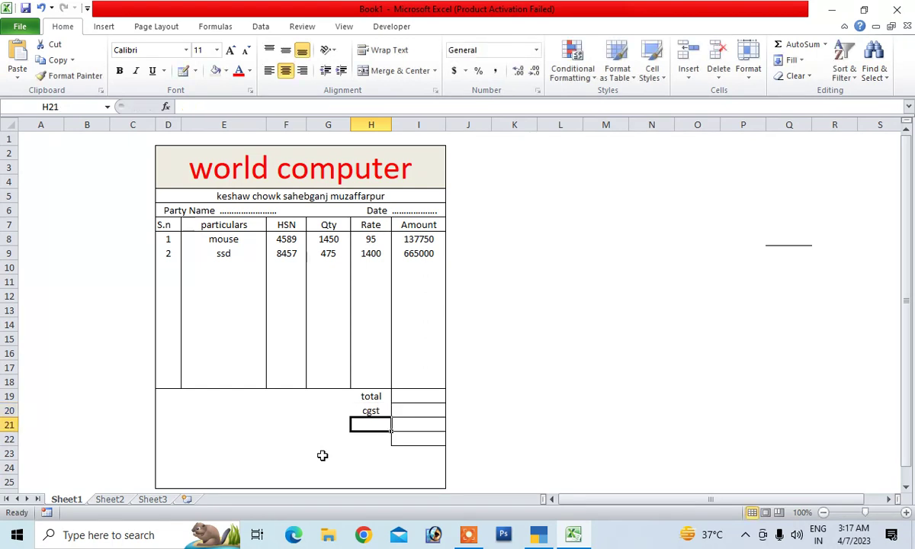
pyautogui.write('sgst')
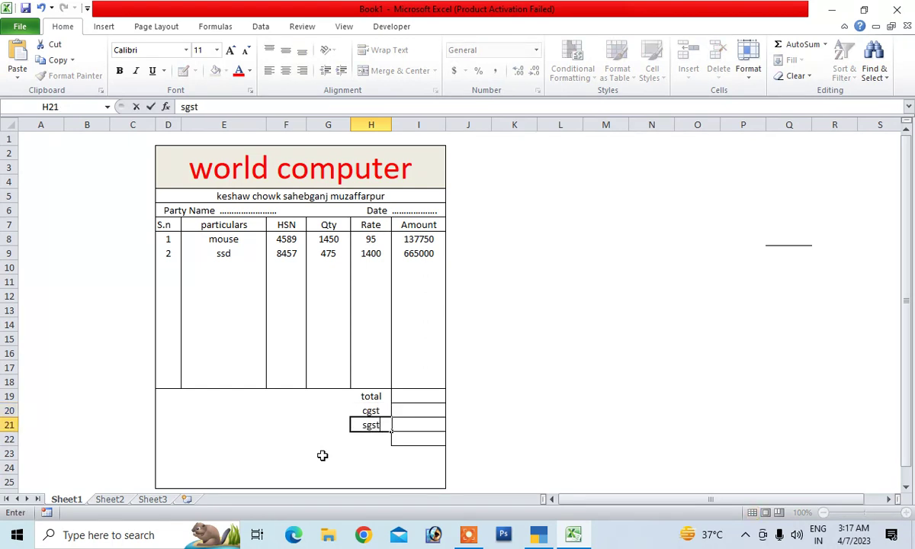
pyautogui.press('Return')
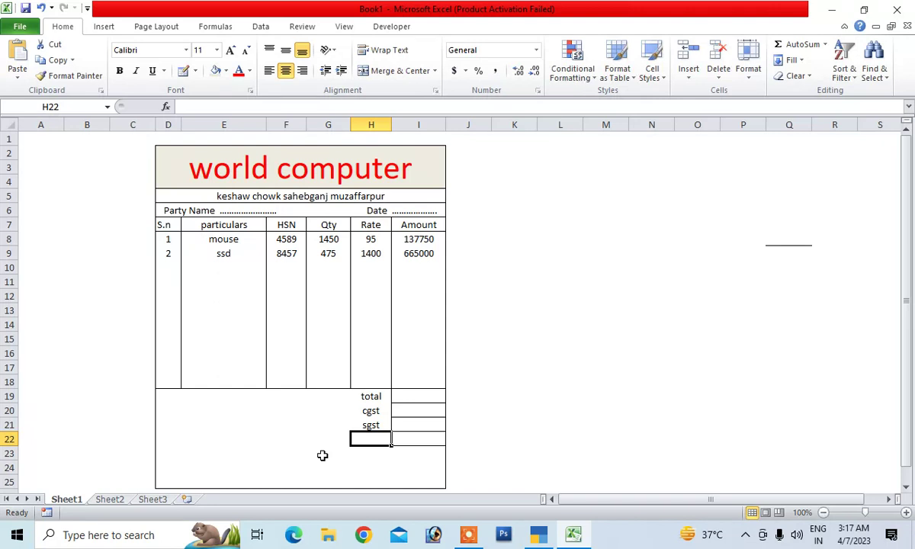
pyautogui.write('net')
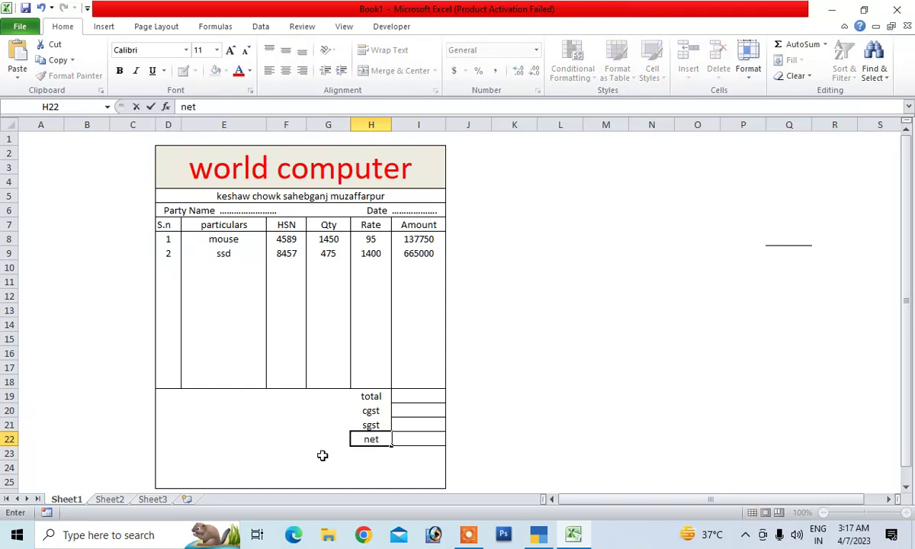
pyautogui.write(' amt')
# - Total the Amounts in I19 with =SUM(I8:I9), showing 802750
pyautogui.click(329, 480)
pyautogui.click(419, 397)
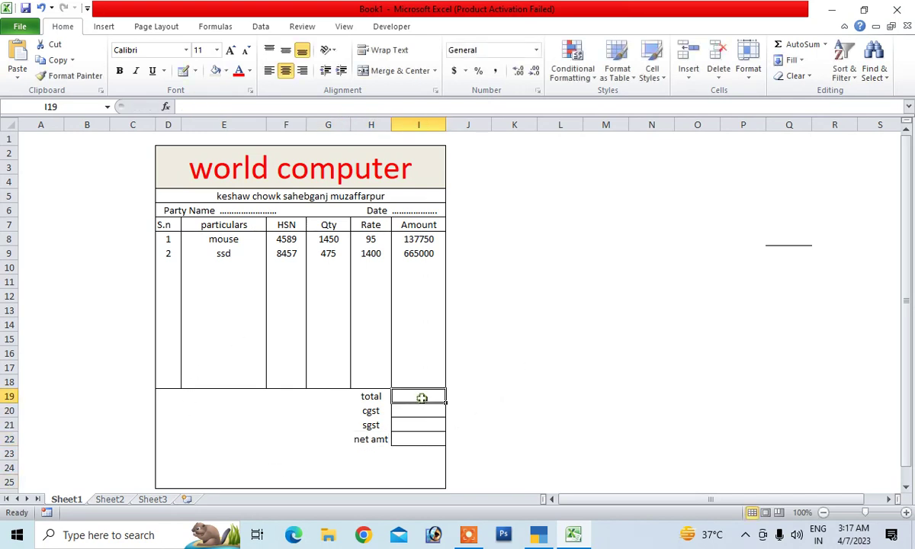
pyautogui.write('=')
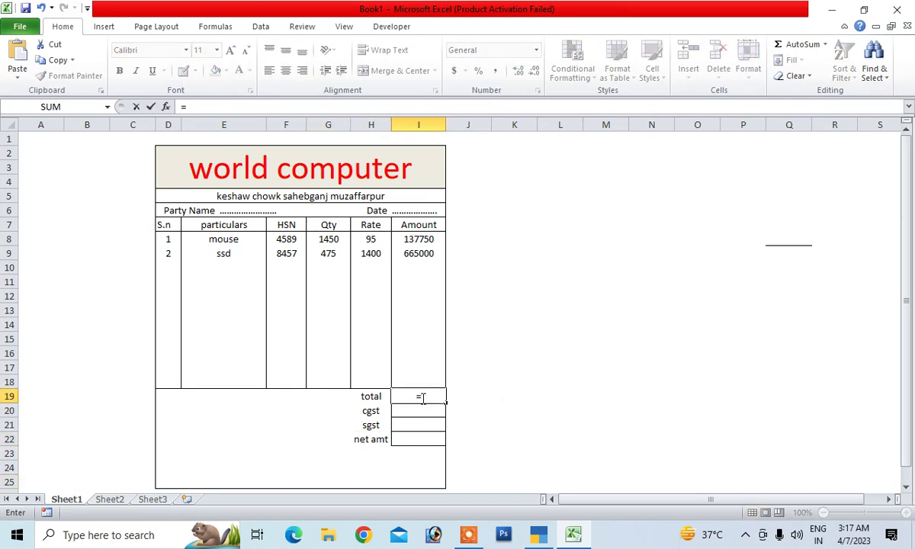
pyautogui.write('su')
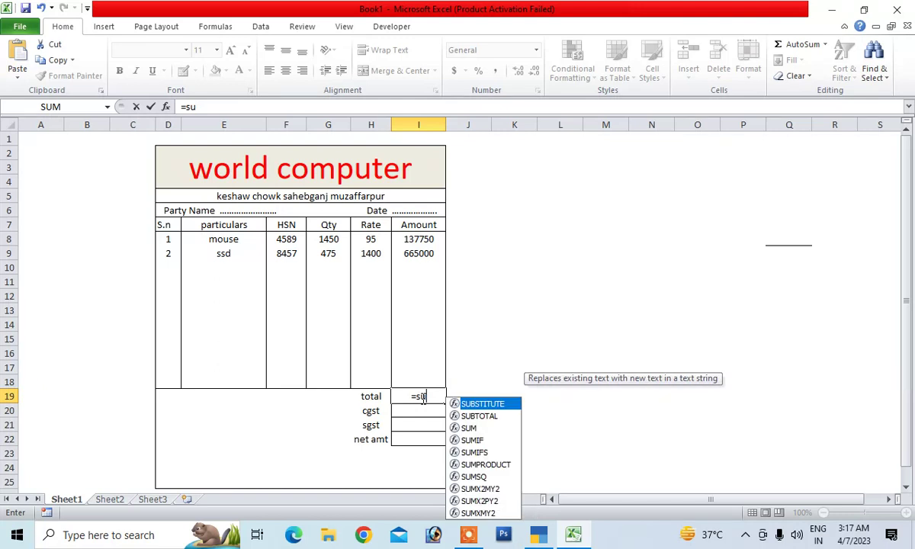
pyautogui.write('m(')
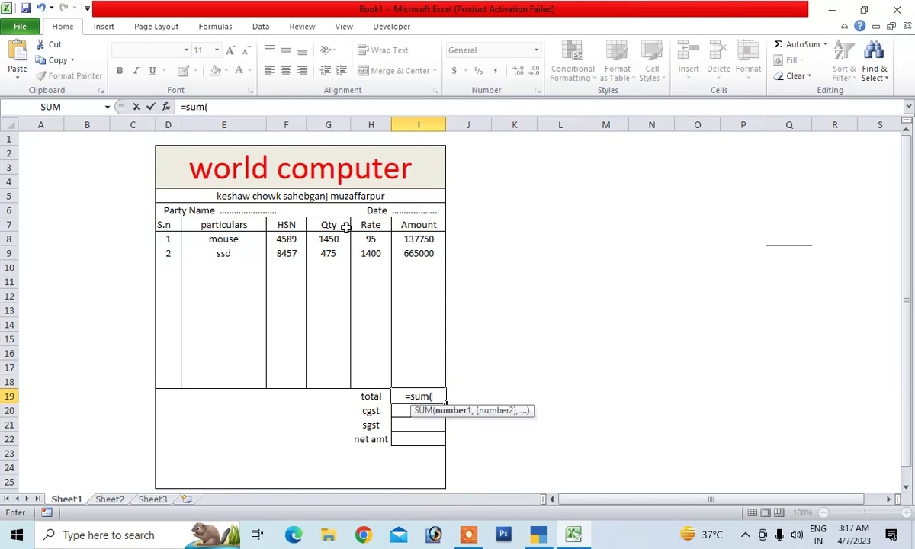
pyautogui.moveTo(405, 239); pyautogui.dragTo(412, 250)
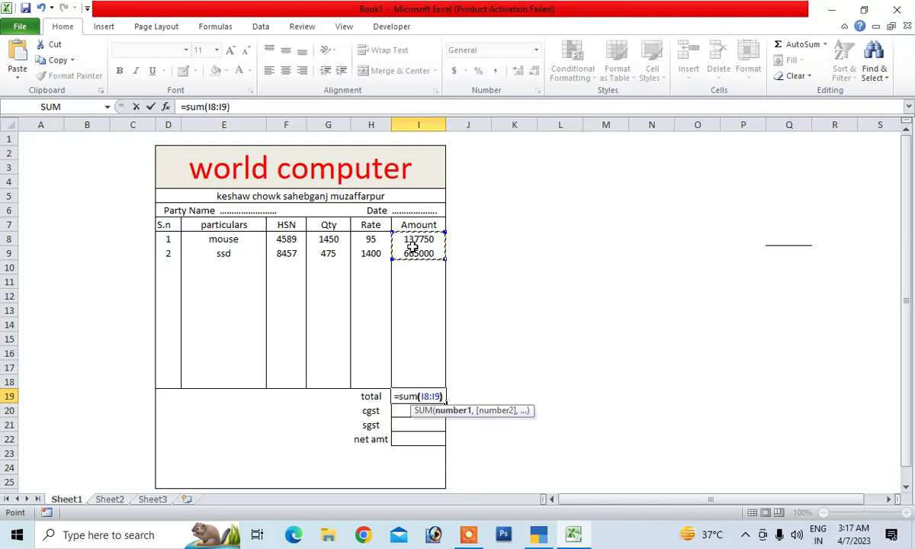
pyautogui.write(')')
pyautogui.press('Return')
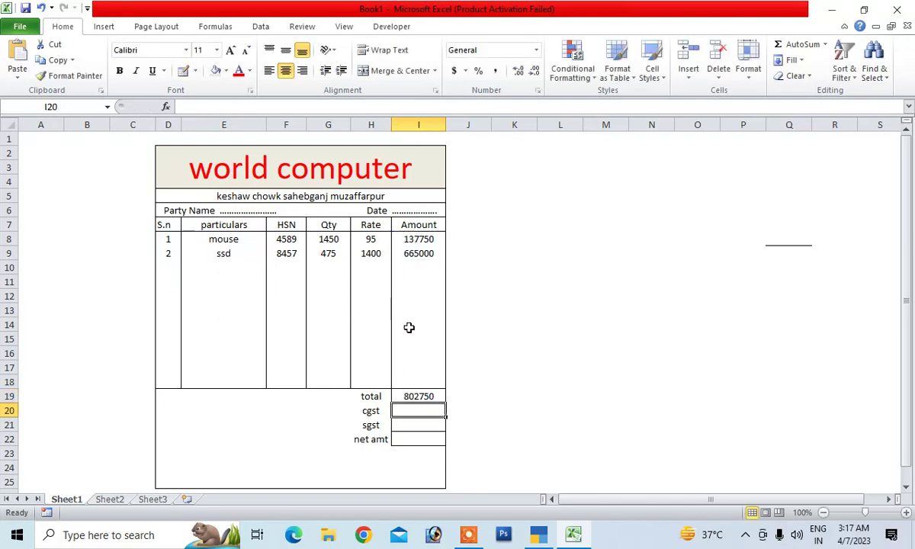
pyautogui.click(417, 407)
# - Set cgst and sgst in I20 and I21 to =I19*6%, each showing 48165
pyautogui.write('=')
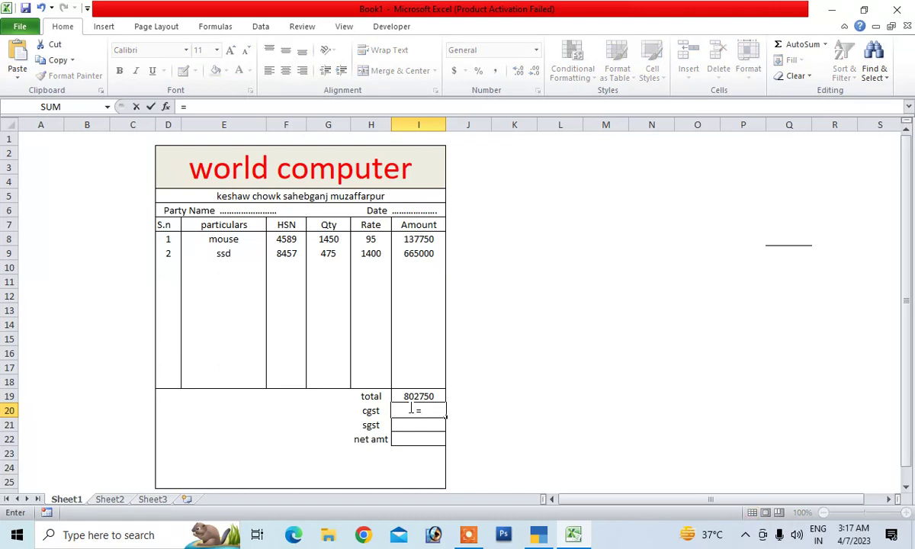
pyautogui.click(409, 396)
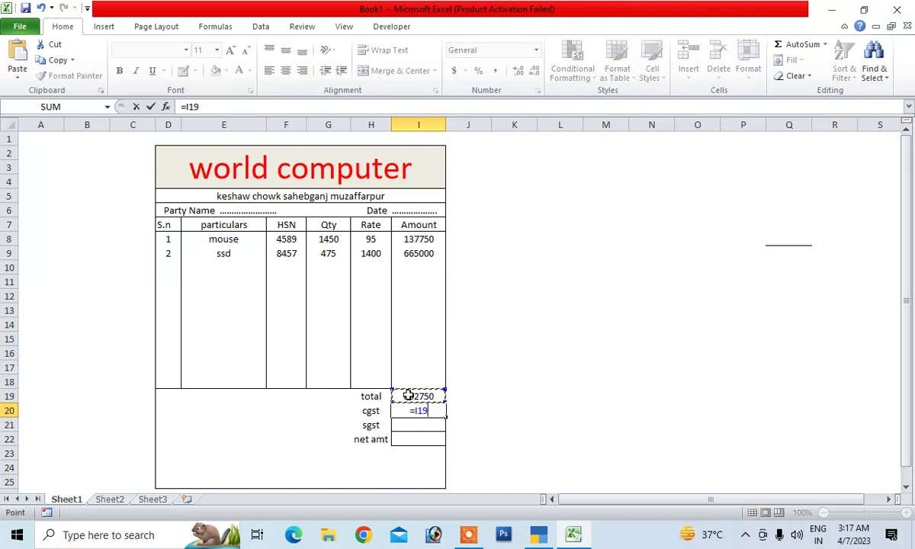
pyautogui.write('*')
pyautogui.write('6')
pyautogui.write('%')
pyautogui.press('Return')
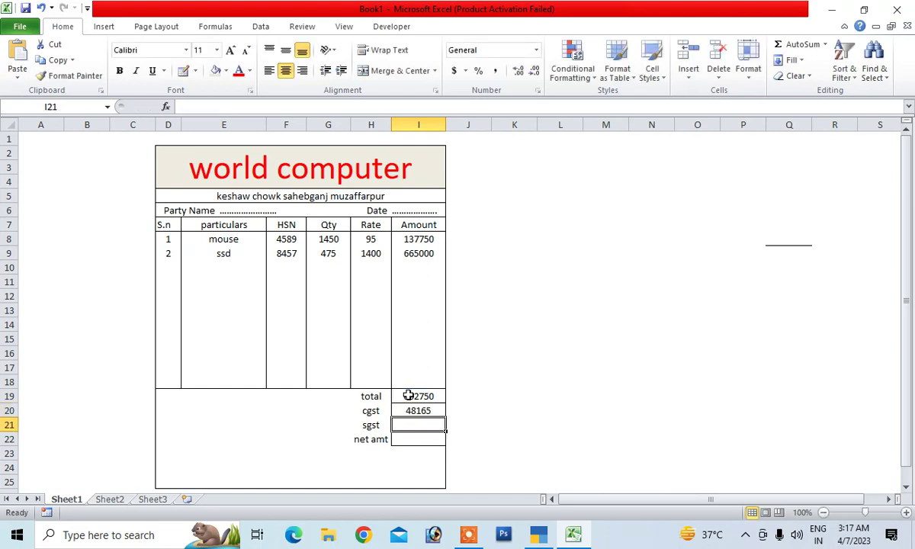
pyautogui.write('=')
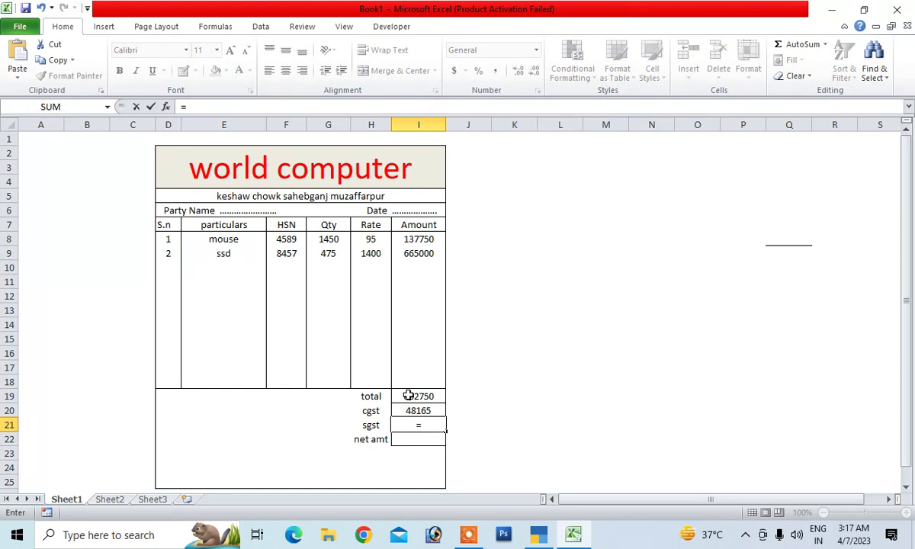
pyautogui.click(409, 396)
pyautogui.write('*')
pyautogui.write('6%')
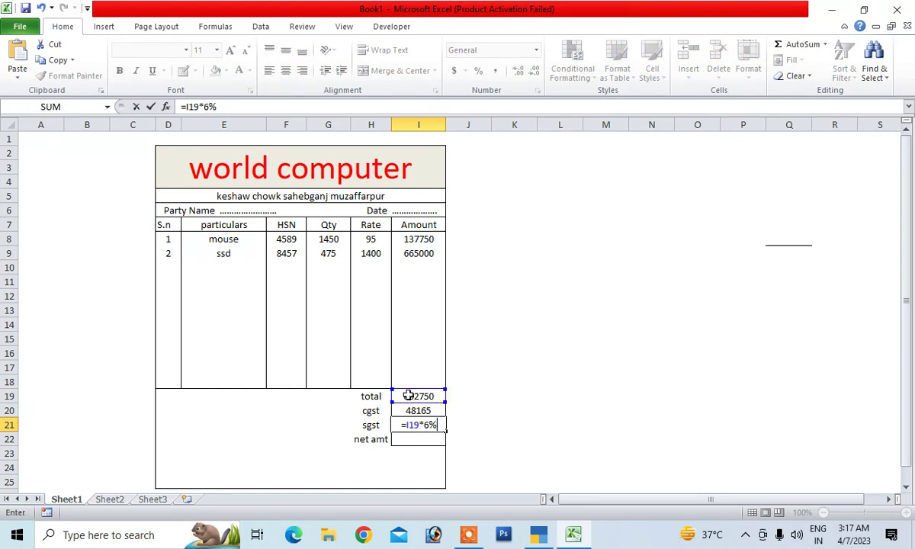
pyautogui.press('Return')
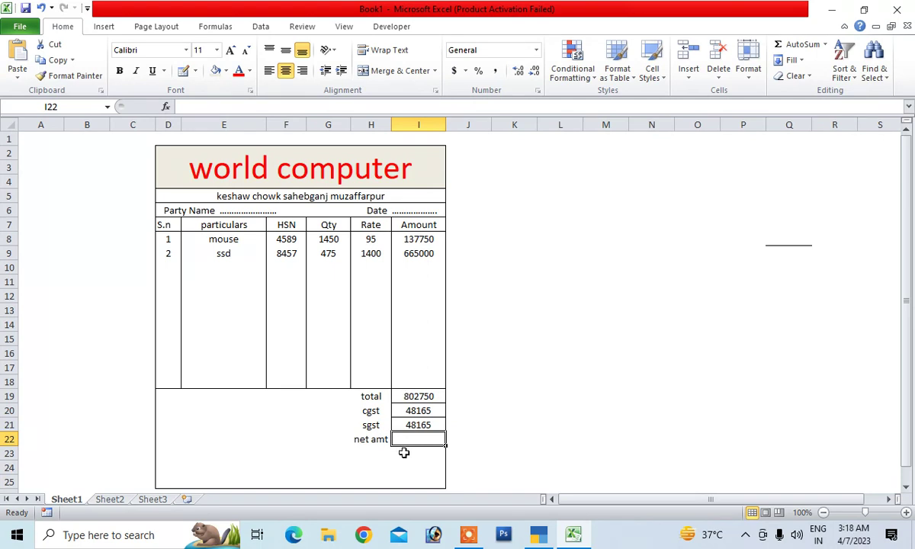
# - Compute net amt in I22 as a SUM over I19:I21, showing 1605500
pyautogui.write('=')
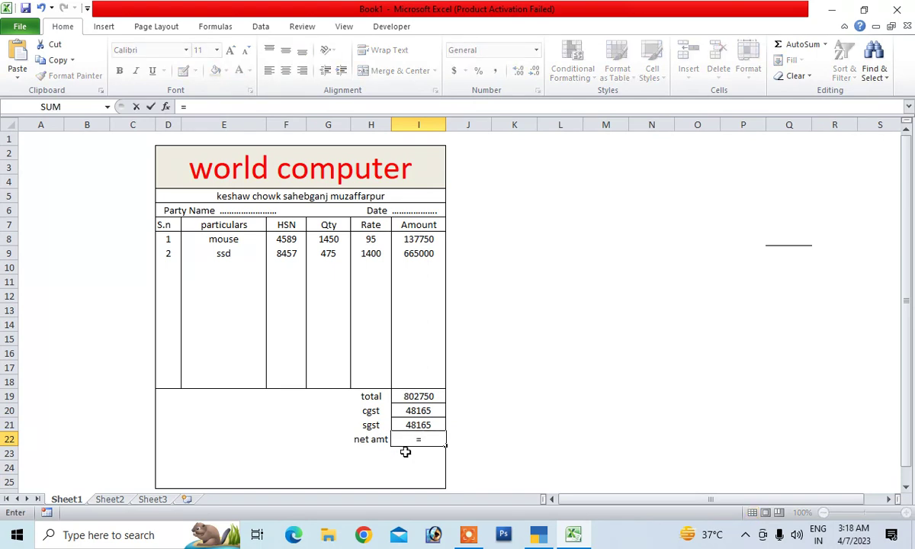
pyautogui.write('sum')
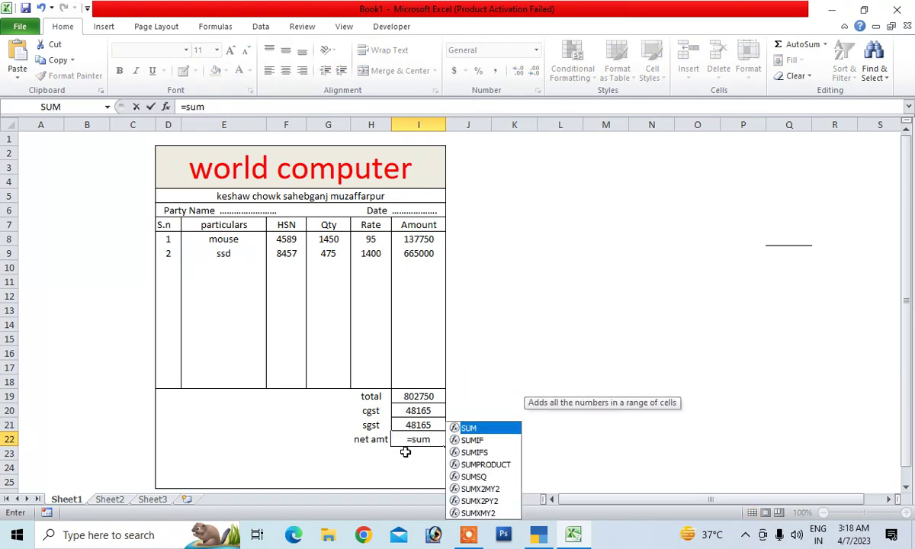
pyautogui.write('(')
pyautogui.moveTo(414, 395); pyautogui.dragTo(425, 425)
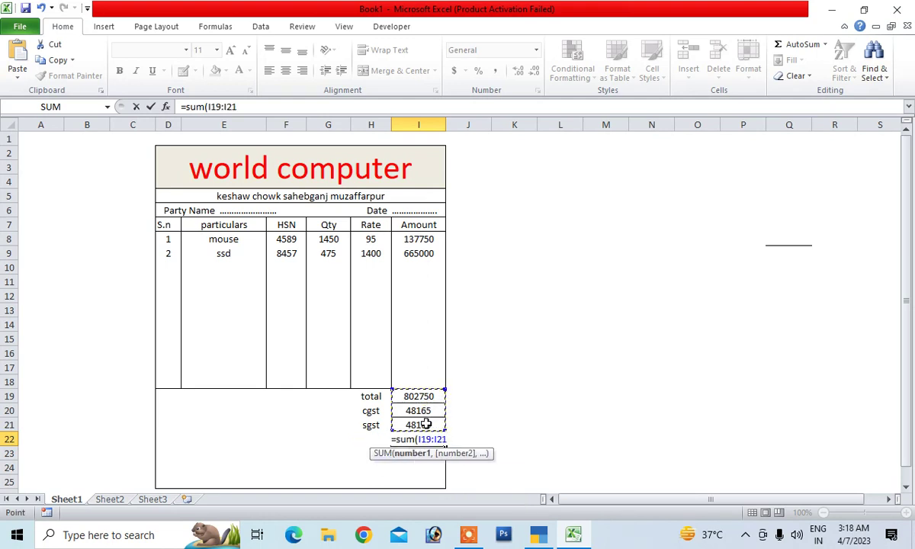
pyautogui.press('BackSpace')
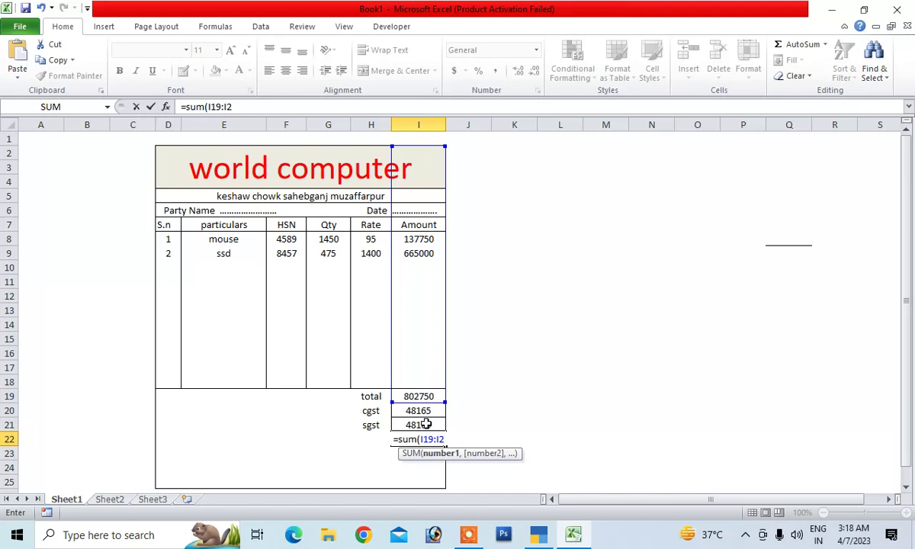
pyautogui.write(')')
pyautogui.press('Return')
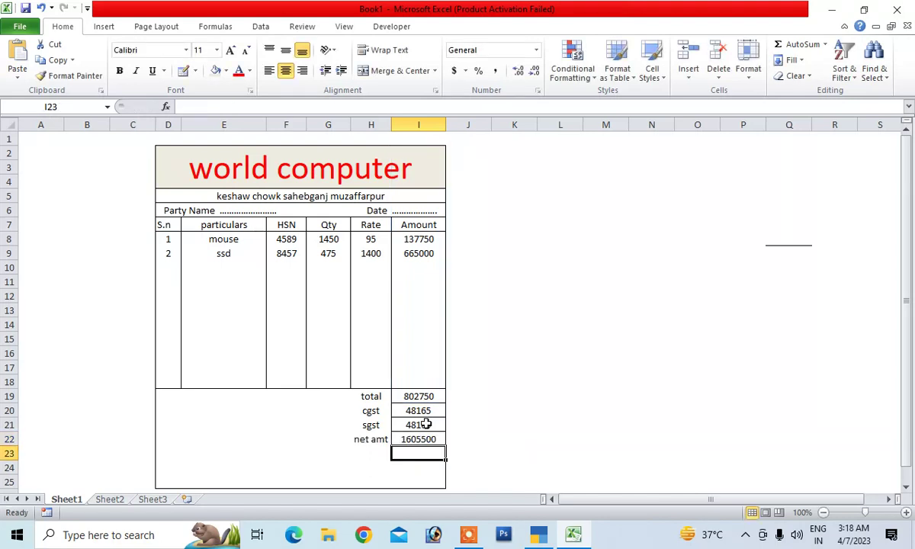
pyautogui.click(369, 452)
# - Type the note 'this bill is computer generated' into cell E25
pyautogui.click(578, 385)
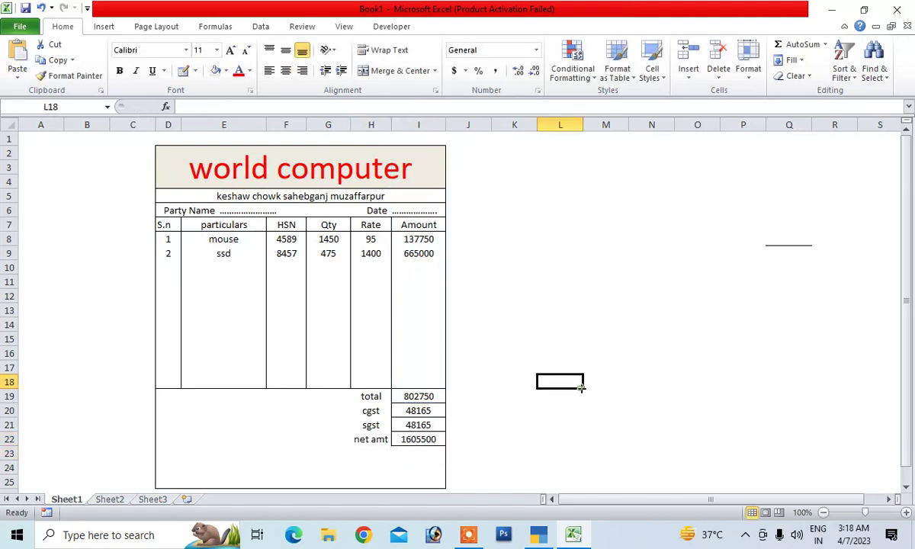
pyautogui.click(236, 482)
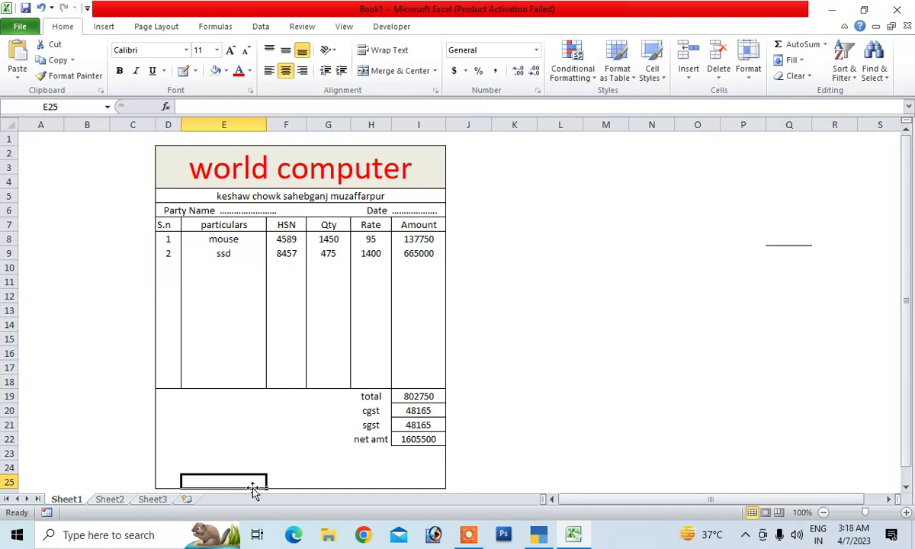
pyautogui.write('this')
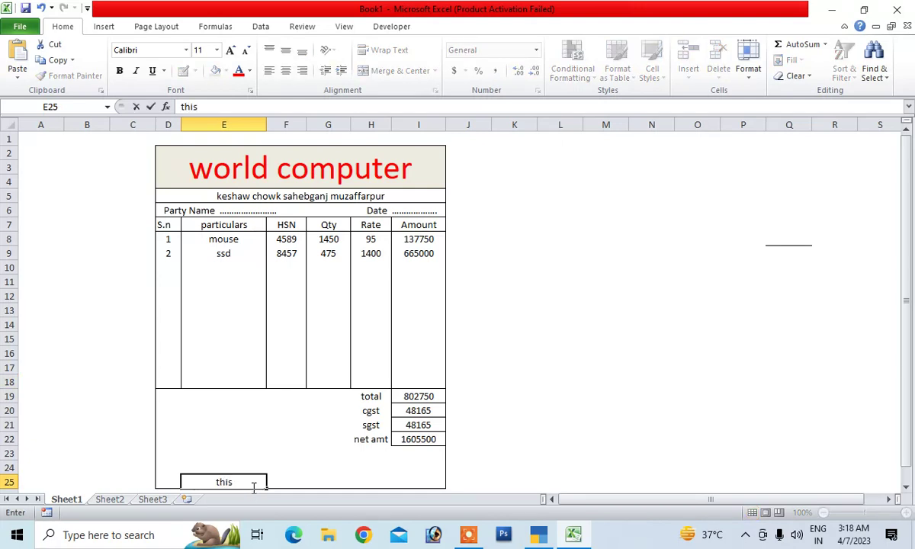
pyautogui.write(' bill is ')
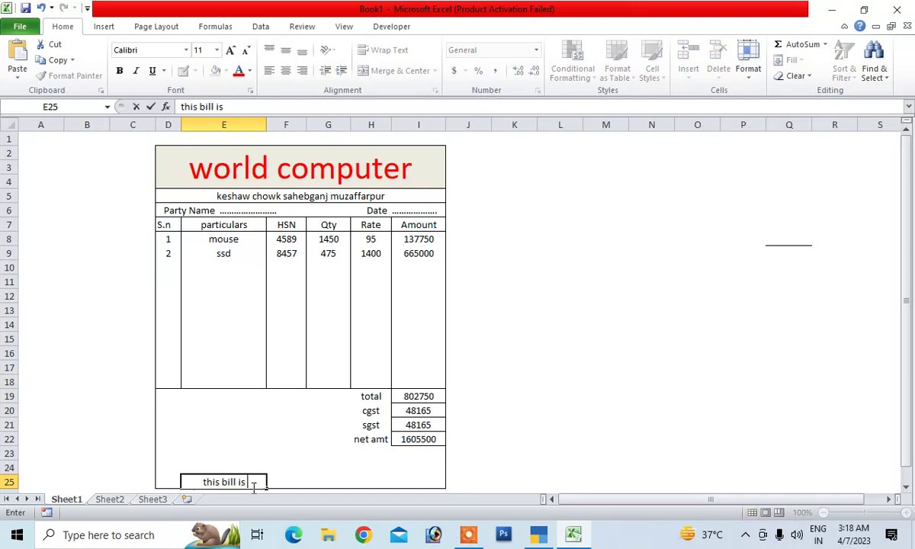
pyautogui.write('computer')
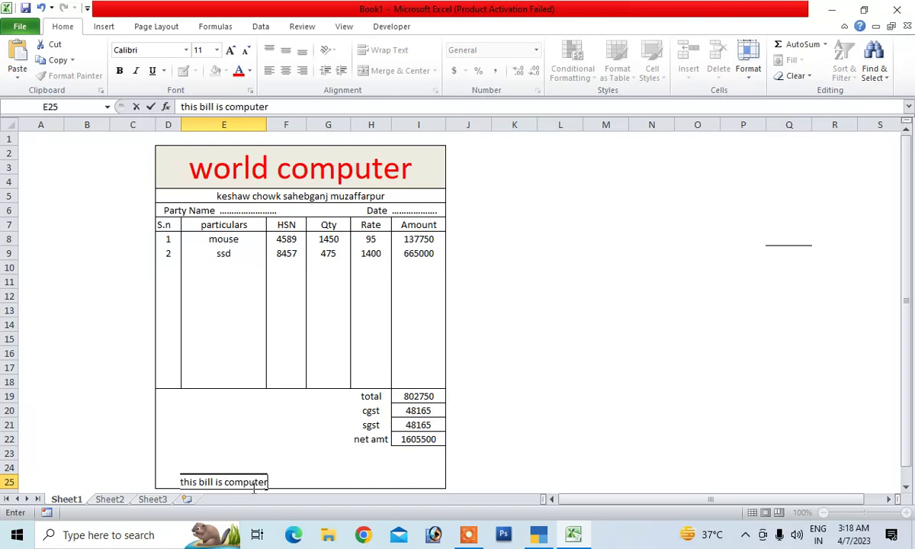
pyautogui.write(' generat')
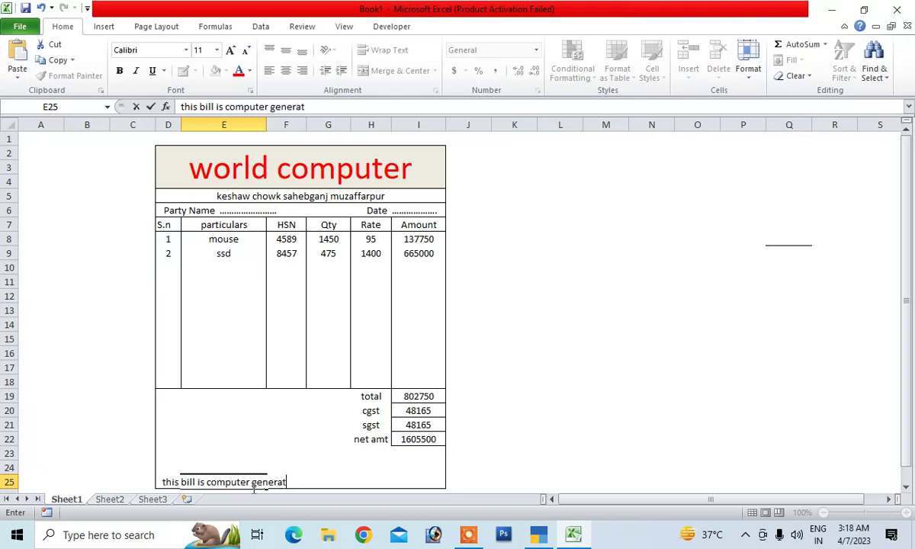
pyautogui.write('ed')
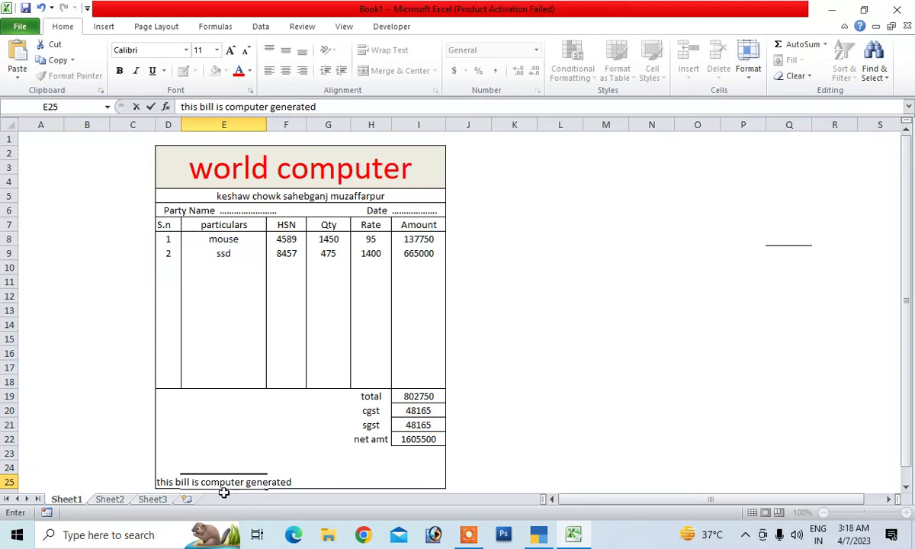
pyautogui.click(194, 466)
# - Merge D25:I25 and centre the footer note across the invoice width
pyautogui.click(171, 482)
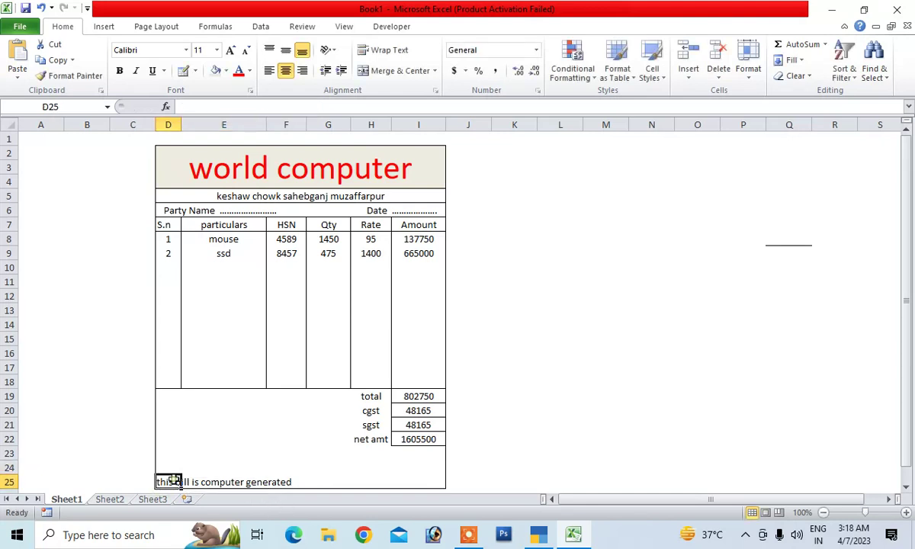
pyautogui.moveTo(172, 480); pyautogui.dragTo(418, 482)
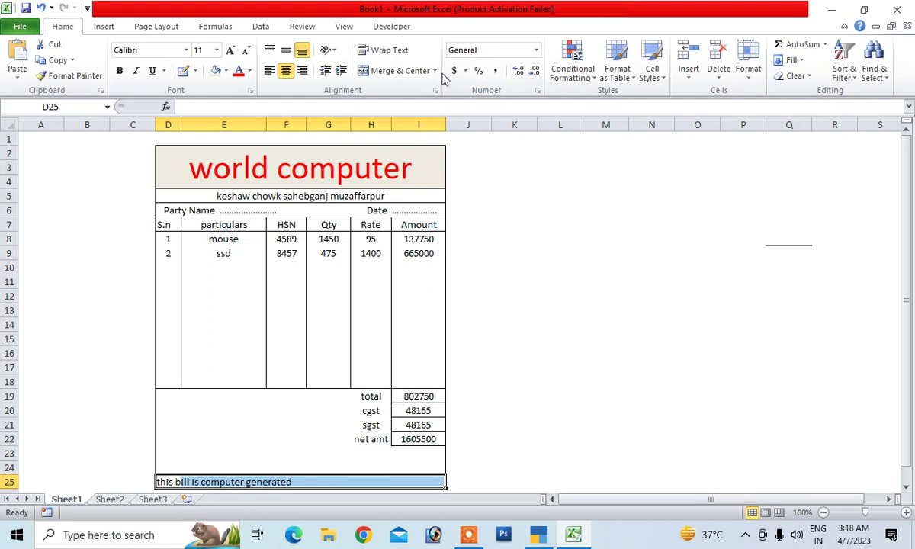
pyautogui.click(404, 70)
pyautogui.click(269, 70)
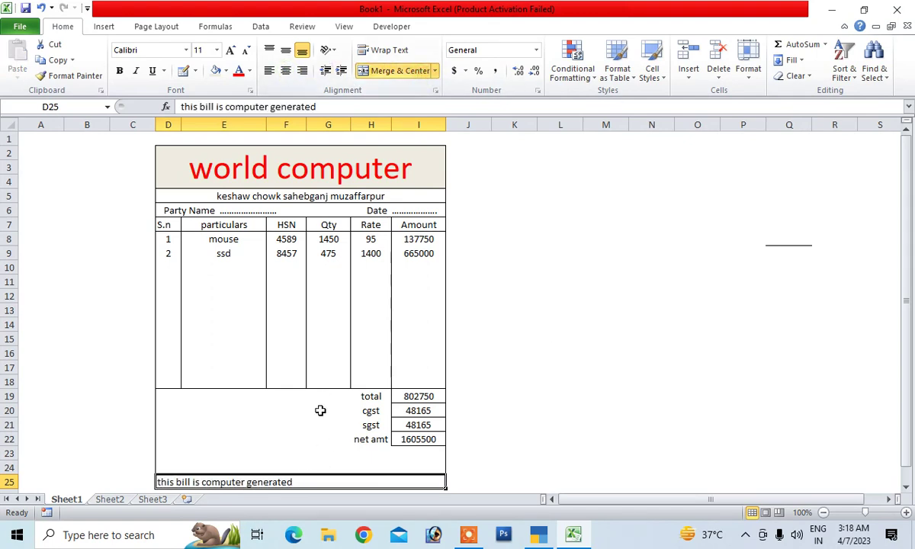
pyautogui.hotkey('alt', 'h')
pyautogui.press('a')
pyautogui.press('c')
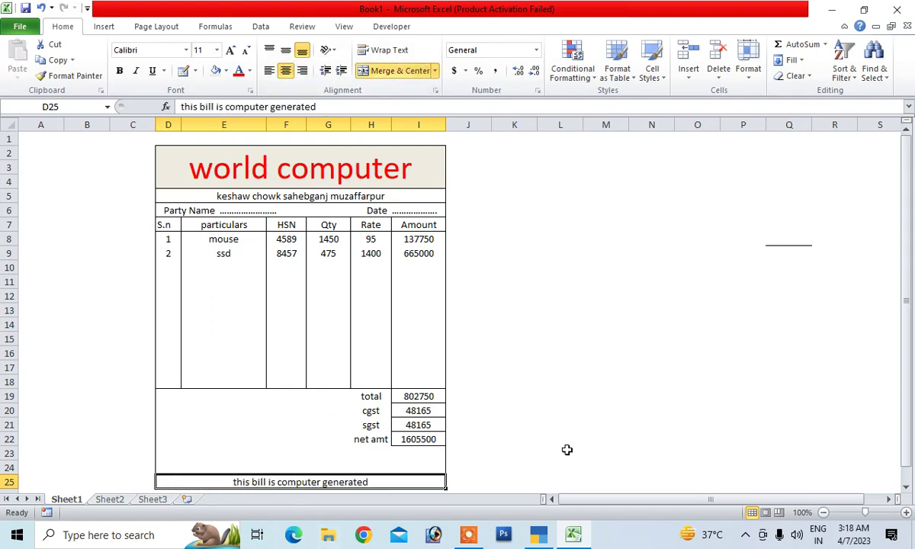
pyautogui.click(565, 451)
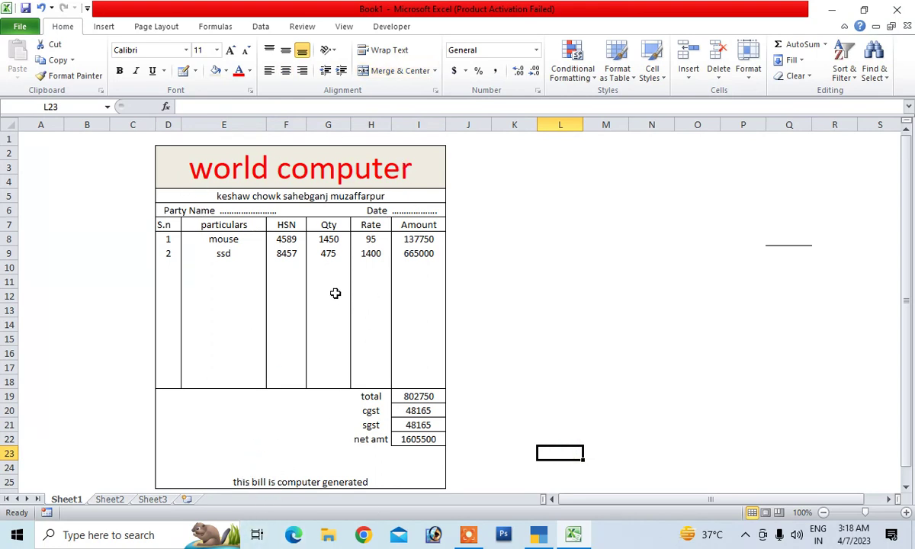
# - Fill header cells D7:I7, S.n through Amount, with a light blue theme colour
pyautogui.moveTo(160, 224); pyautogui.dragTo(408, 226)
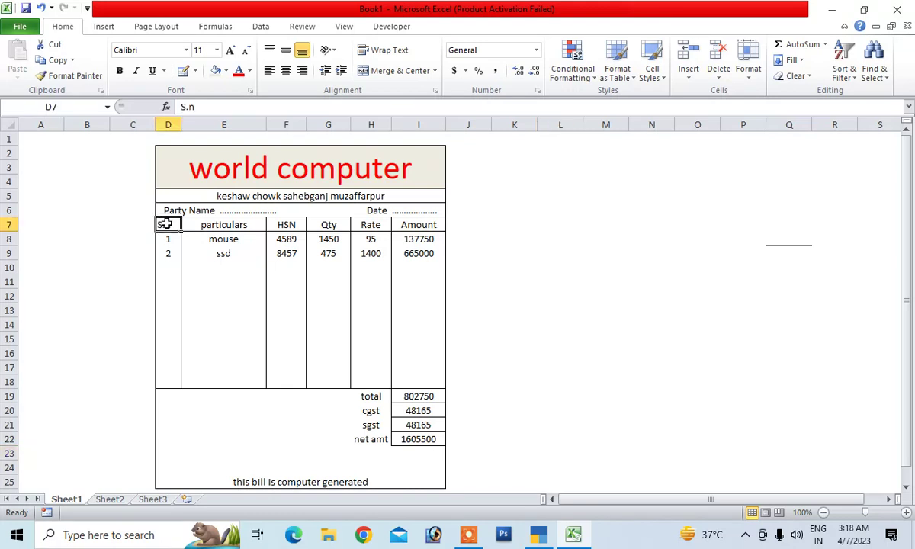
pyautogui.click(225, 70)
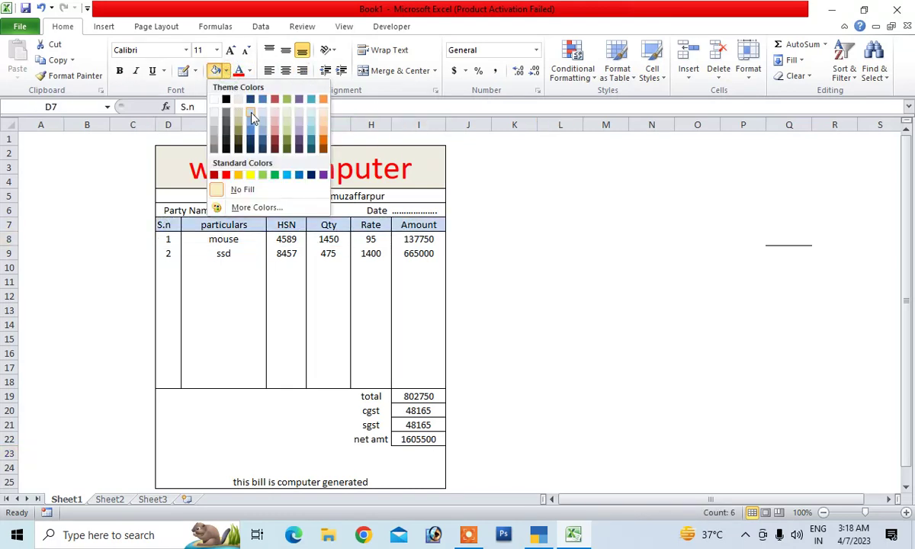
pyautogui.click(249, 117)
pyautogui.click(232, 321)
pyautogui.click(607, 310)
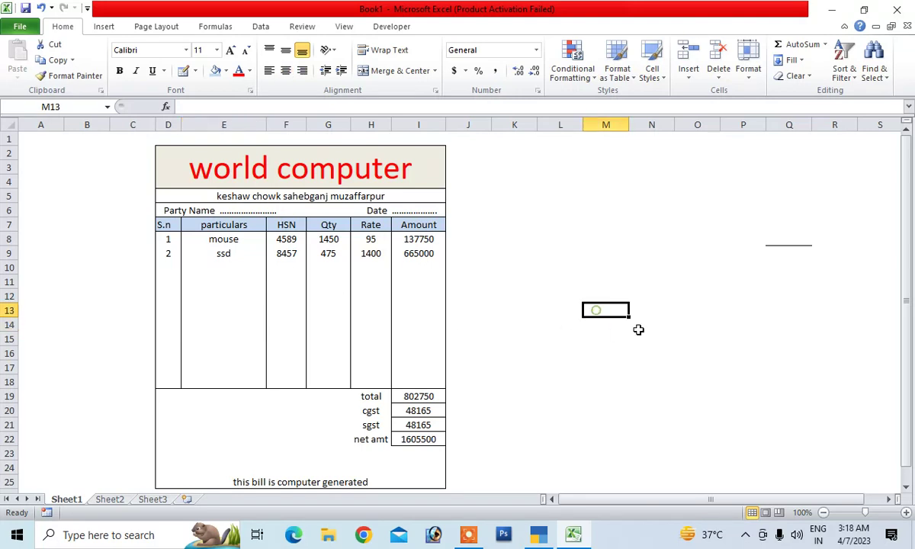
pyautogui.click(781, 296)
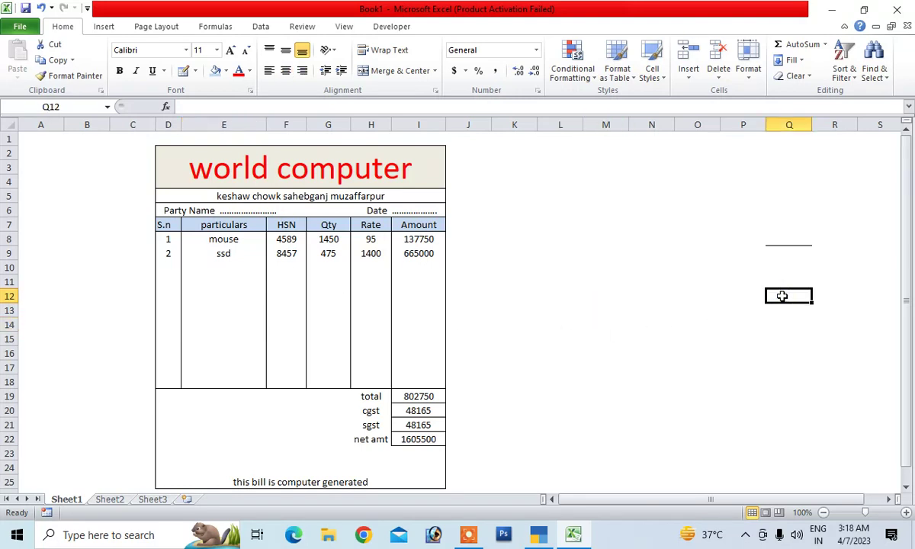